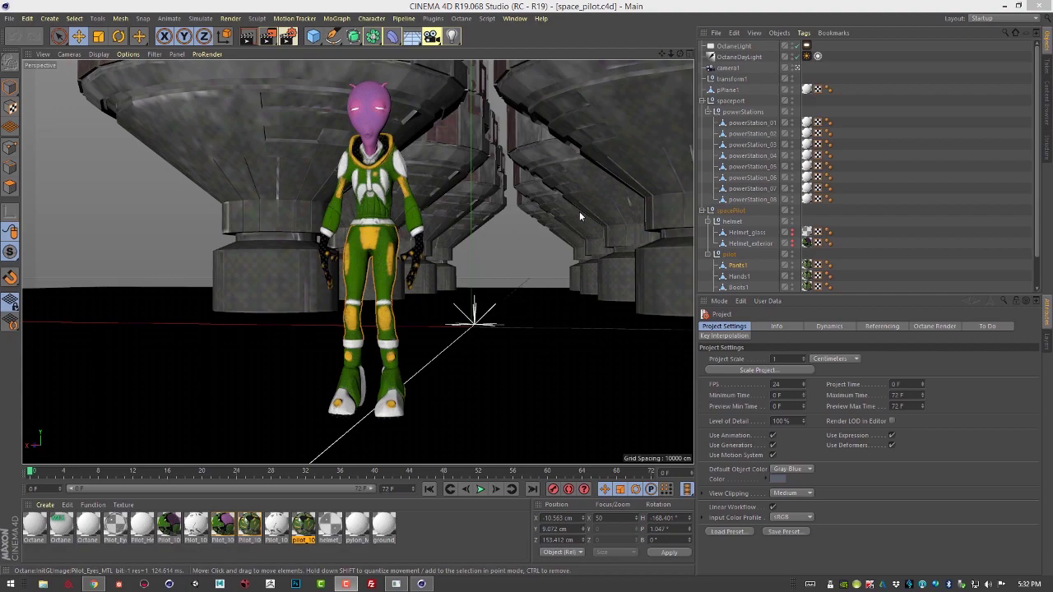
Open the Octane menu in Cinema 4D's main menu bar.
click(460, 18)
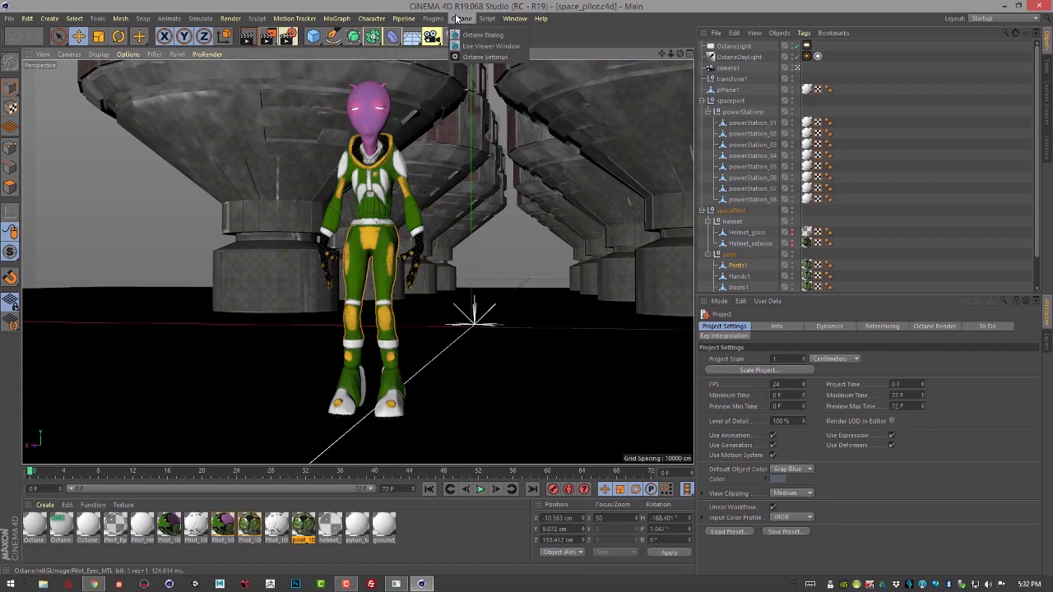
Open the Octane Live Viewer and zoom the render in closer on the alien pilot.
click(483, 35)
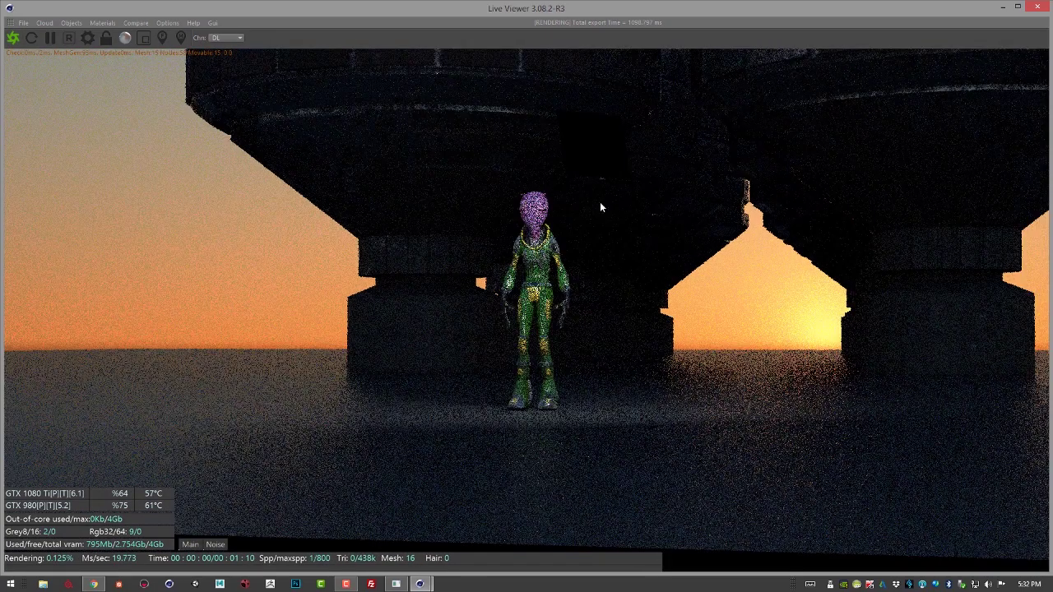
scroll(649, 213, up, 3)
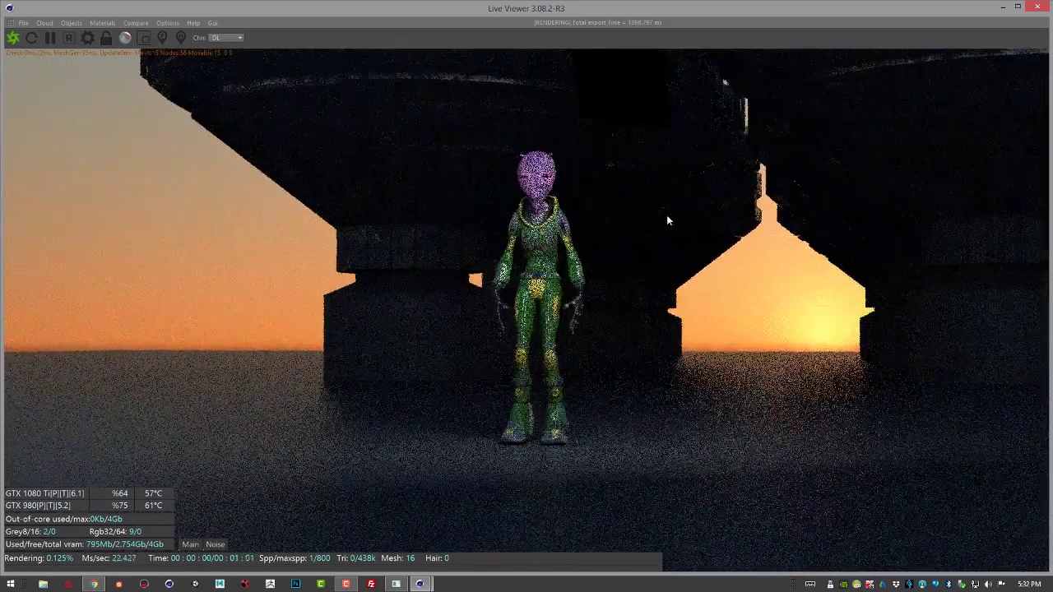
scroll(686, 215, up, 3)
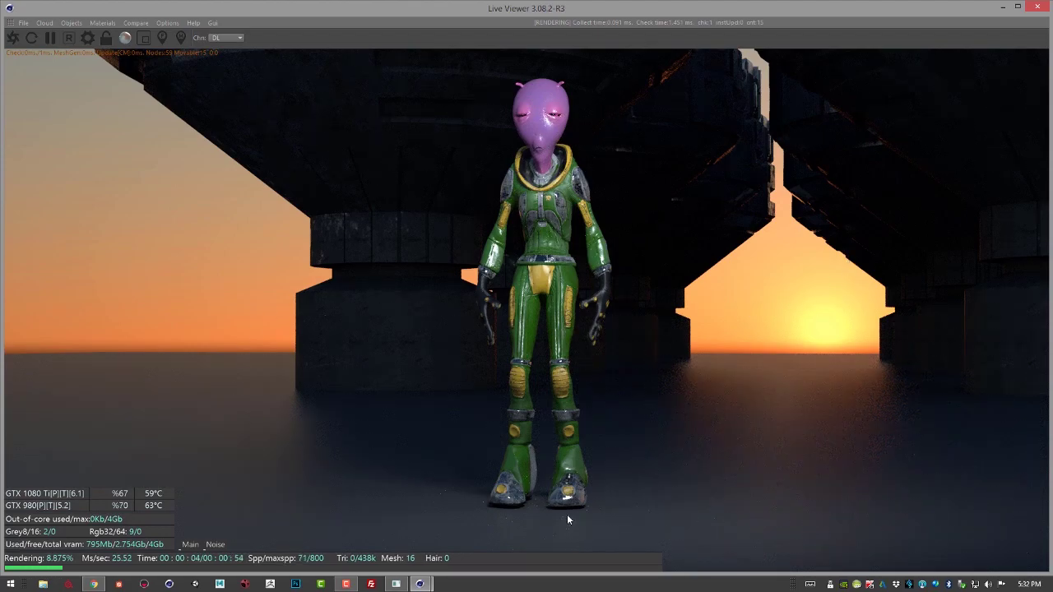
Close the Live Viewer and set the Render Settings output Width and Height to 1024 pixels.
click(1043, 10)
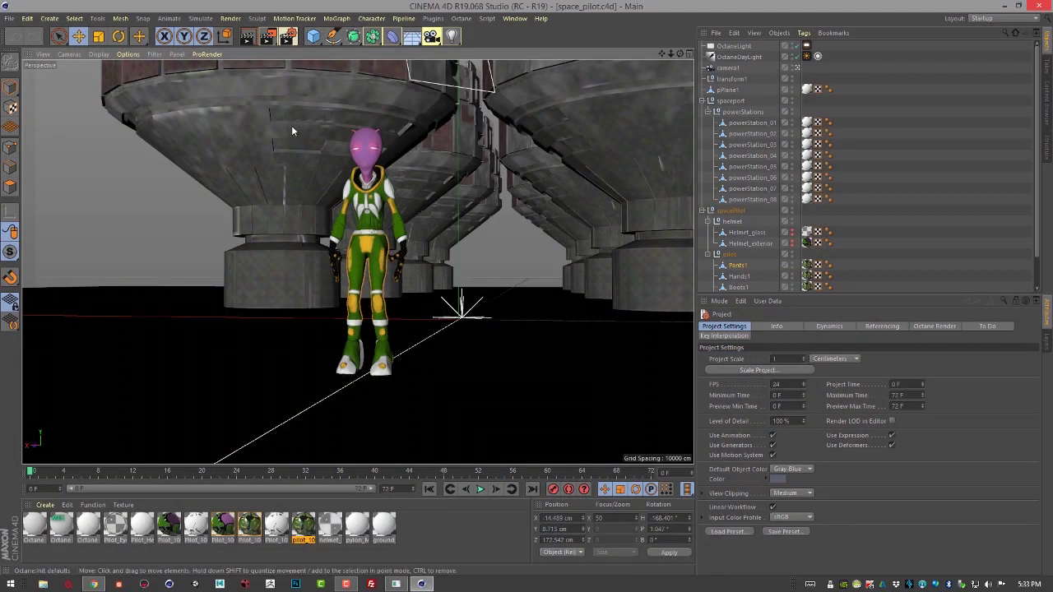
click(230, 19)
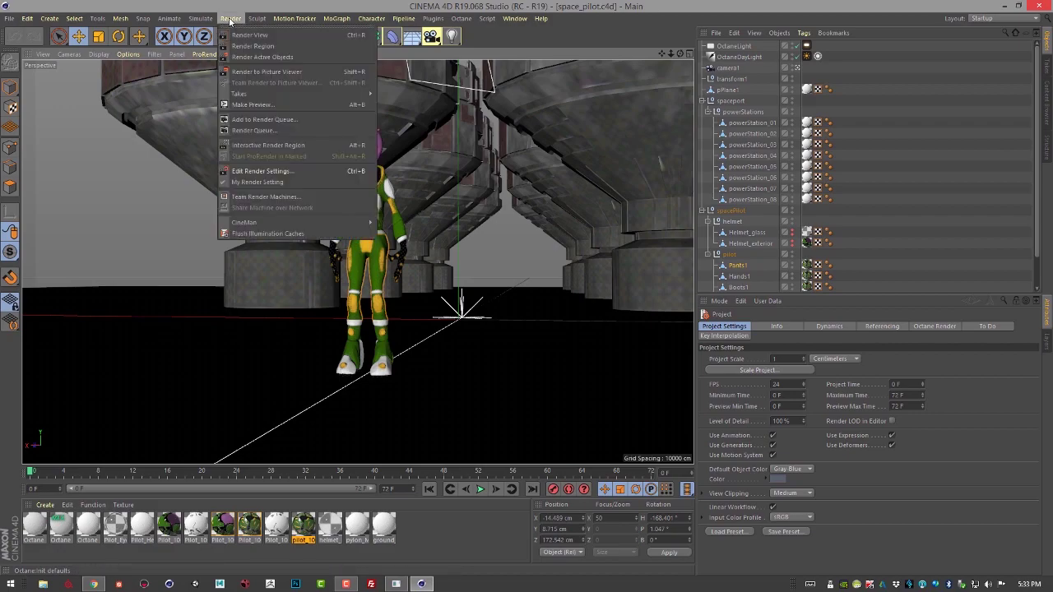
click(260, 171)
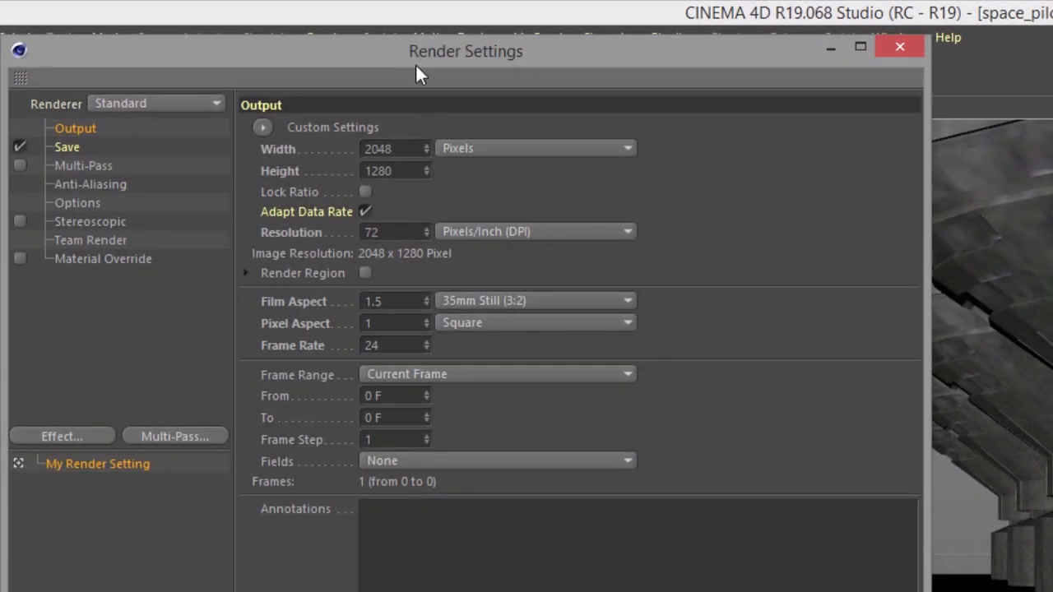
drag(426, 50, 596, 136)
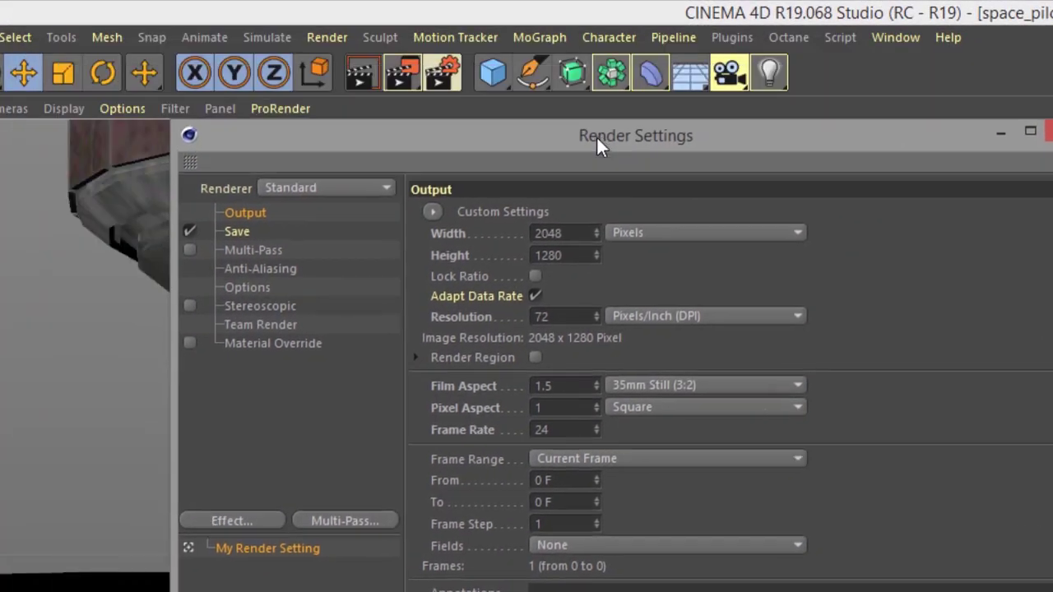
click(569, 233)
text(1024)
key(Tab)
text(1024)
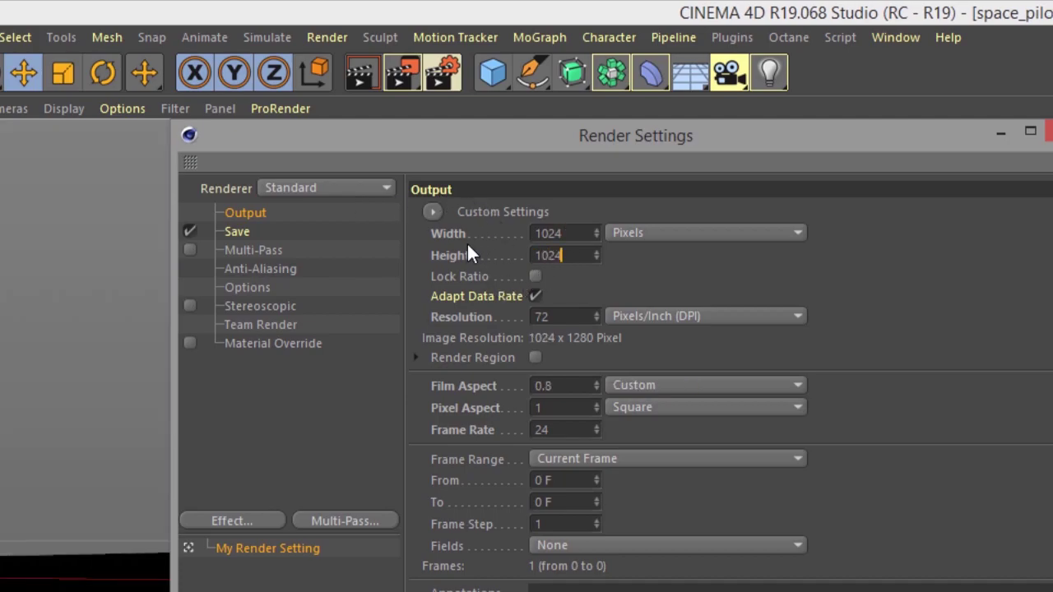
key(Return)
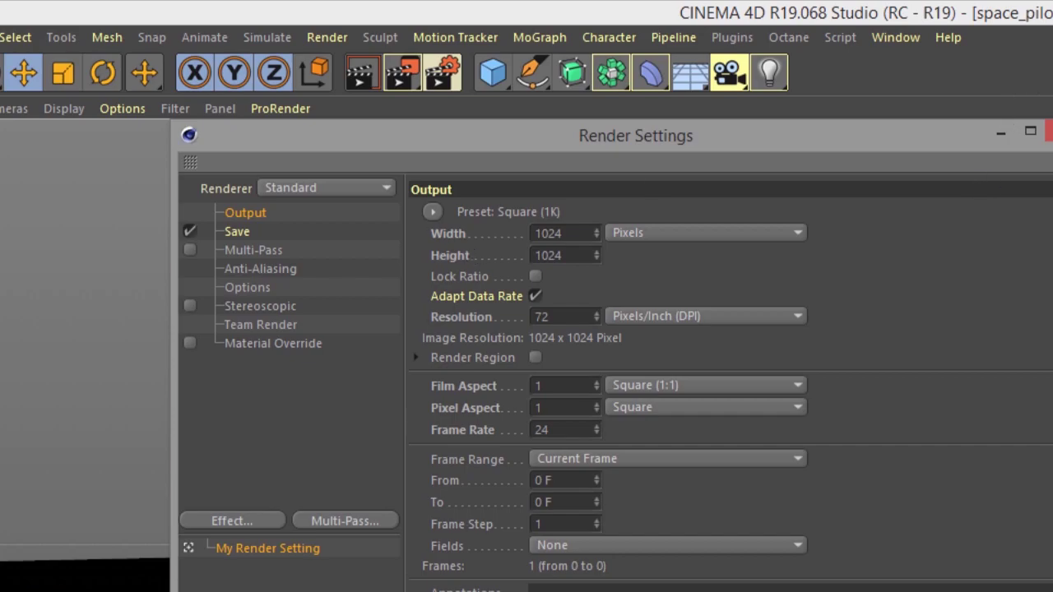
Close Render Settings and add an Octane Camera from the Octane dialog's Objects menu.
click(1048, 131)
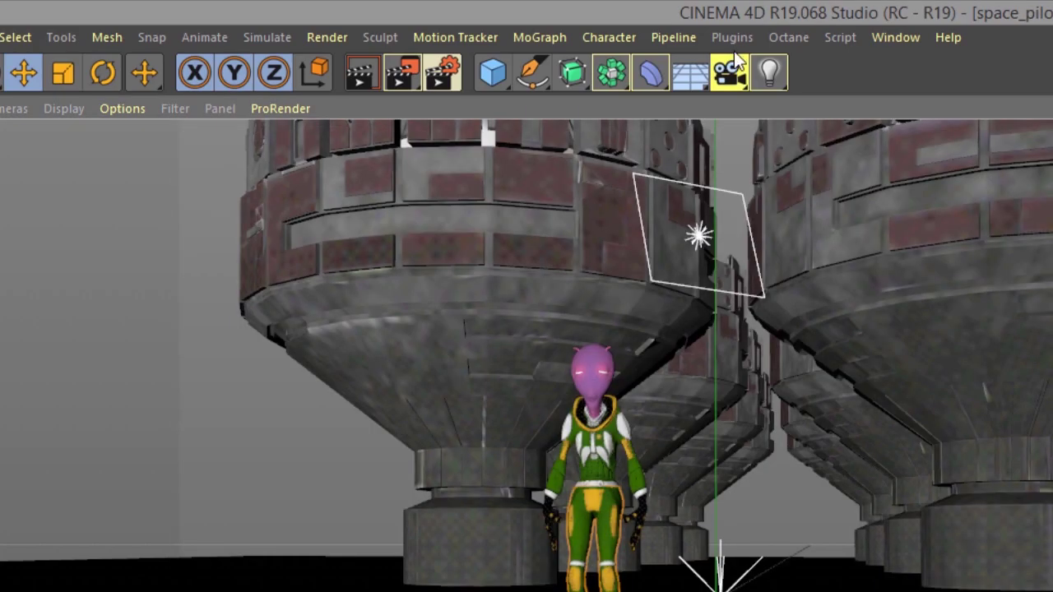
click(797, 34)
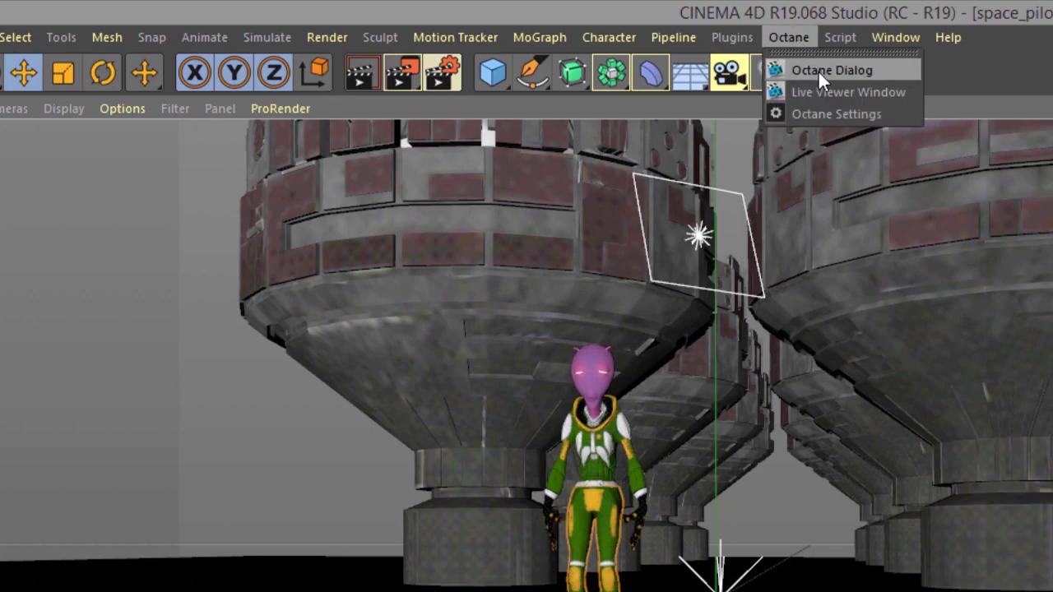
click(818, 70)
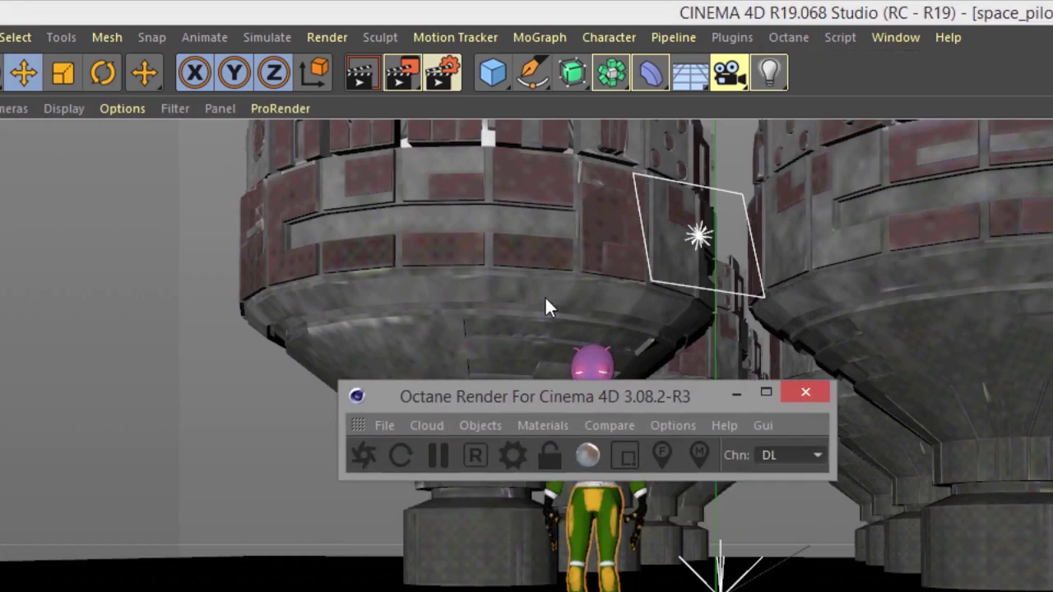
click(541, 301)
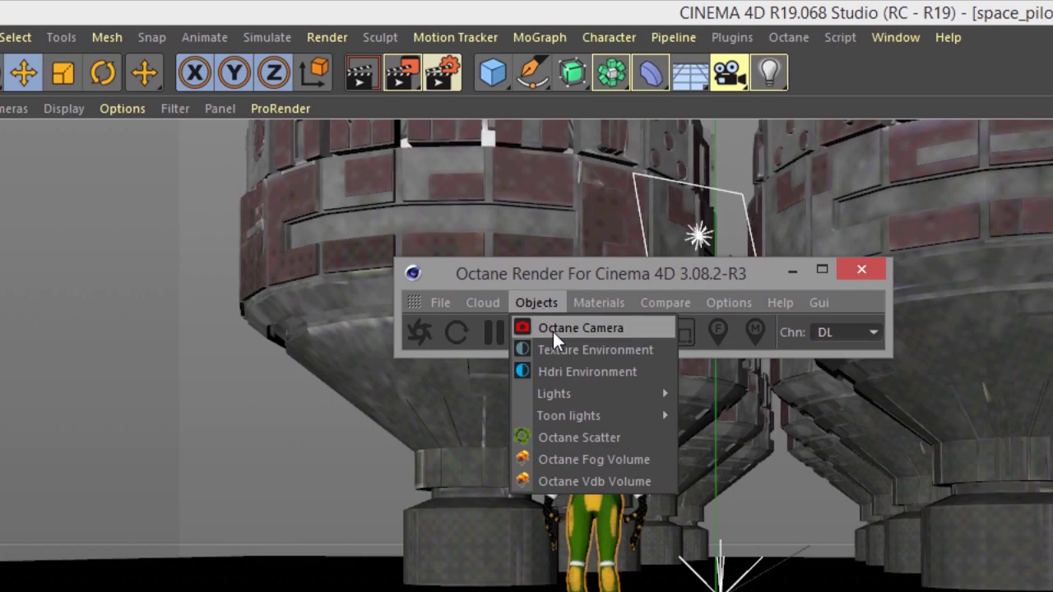
click(552, 328)
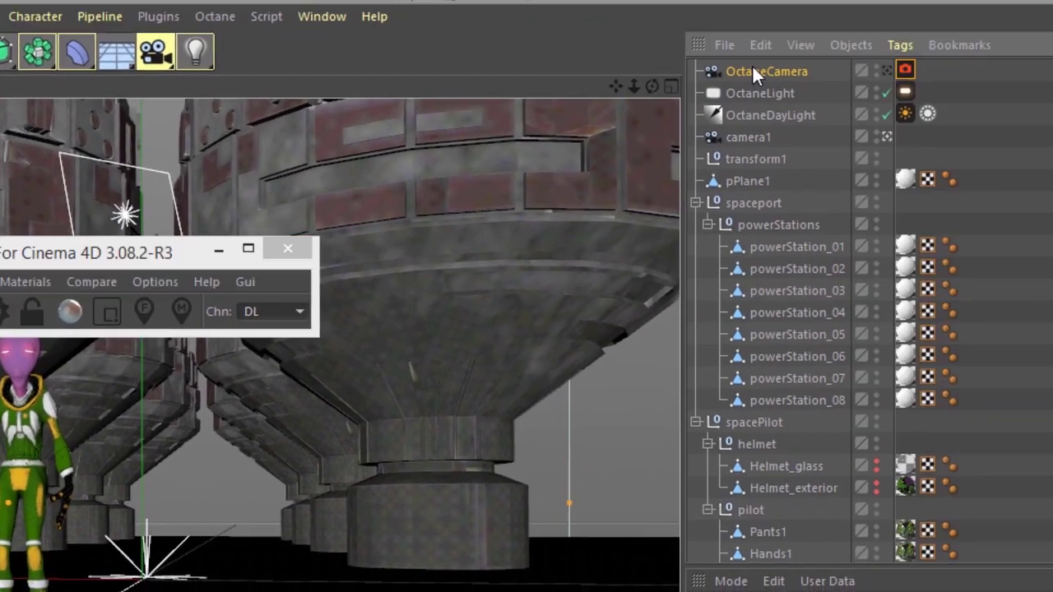
Rename the new OctaneCamera to 'bakingCam' in the Object Manager.
right_click(781, 70)
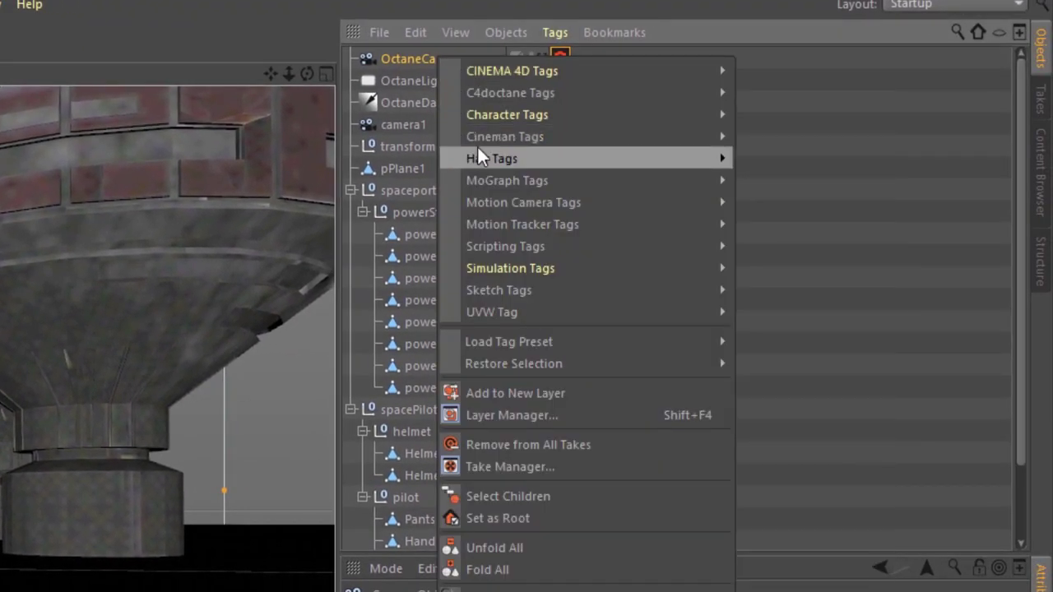
mouse_move(822, 170)
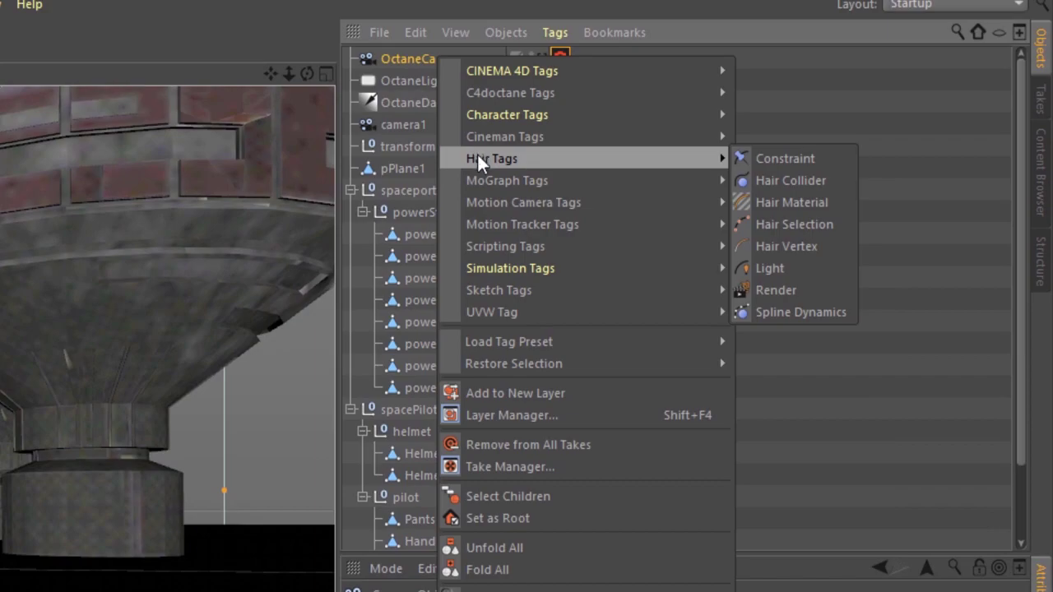
click(404, 54)
double_click(405, 55)
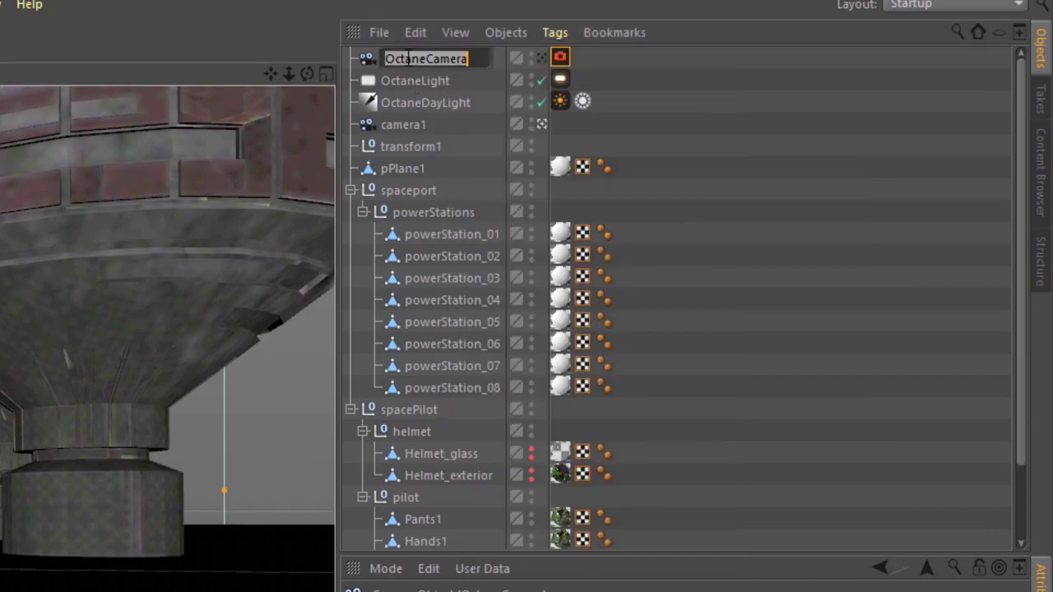
text(bakingCam)
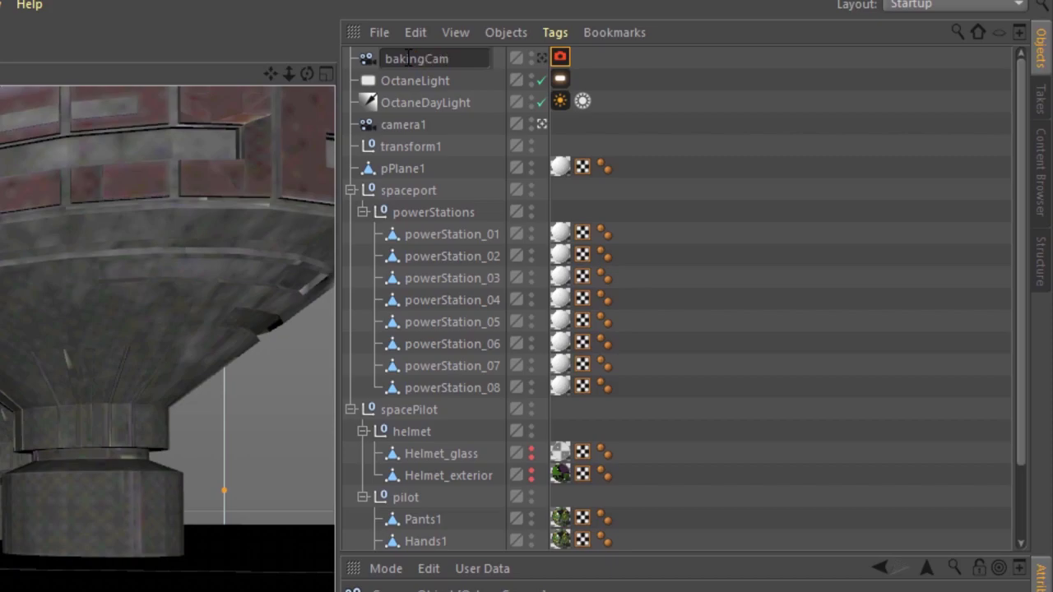
key(Return)
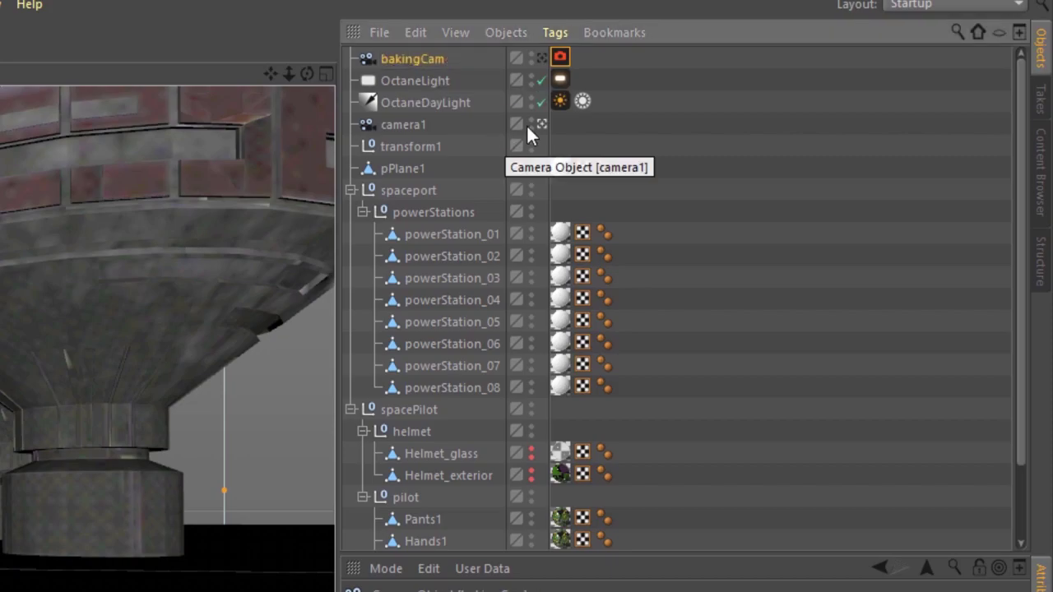
Look through bakingCam and set its Octane camera tag's Camera type to Baking.
click(540, 58)
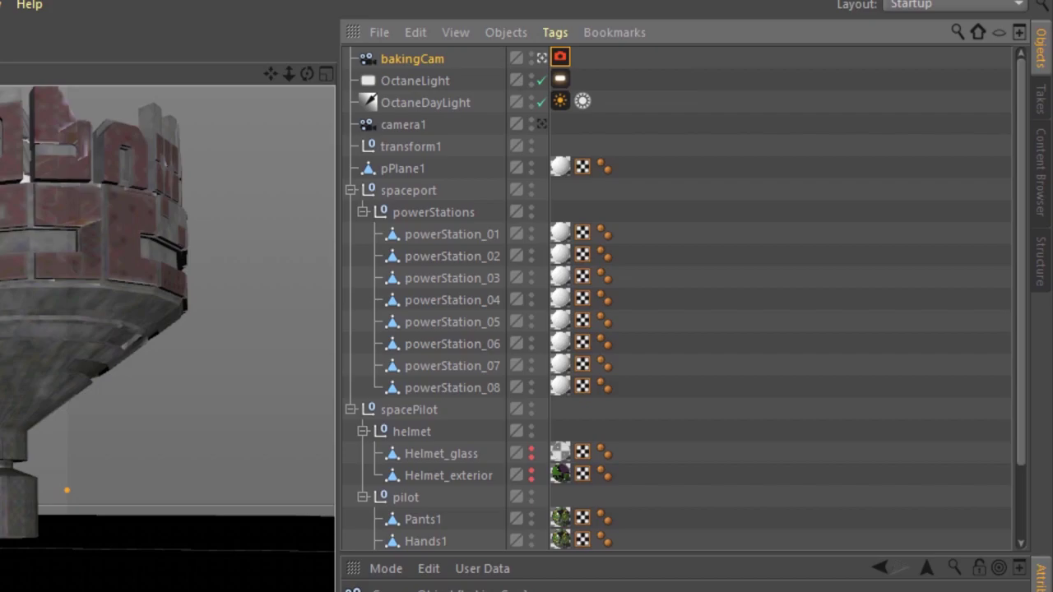
click(628, 571)
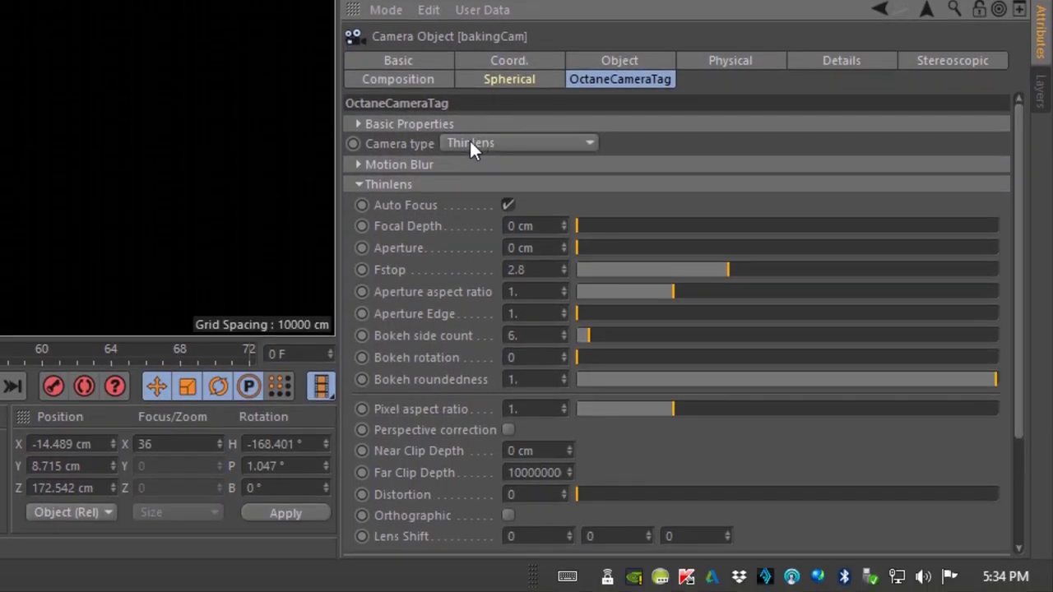
click(471, 143)
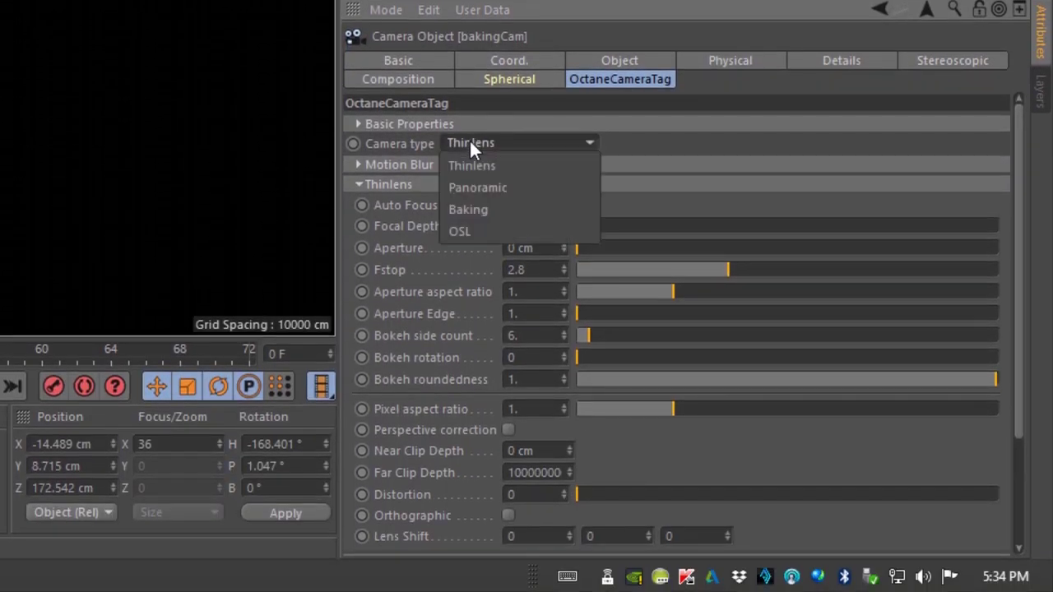
click(470, 208)
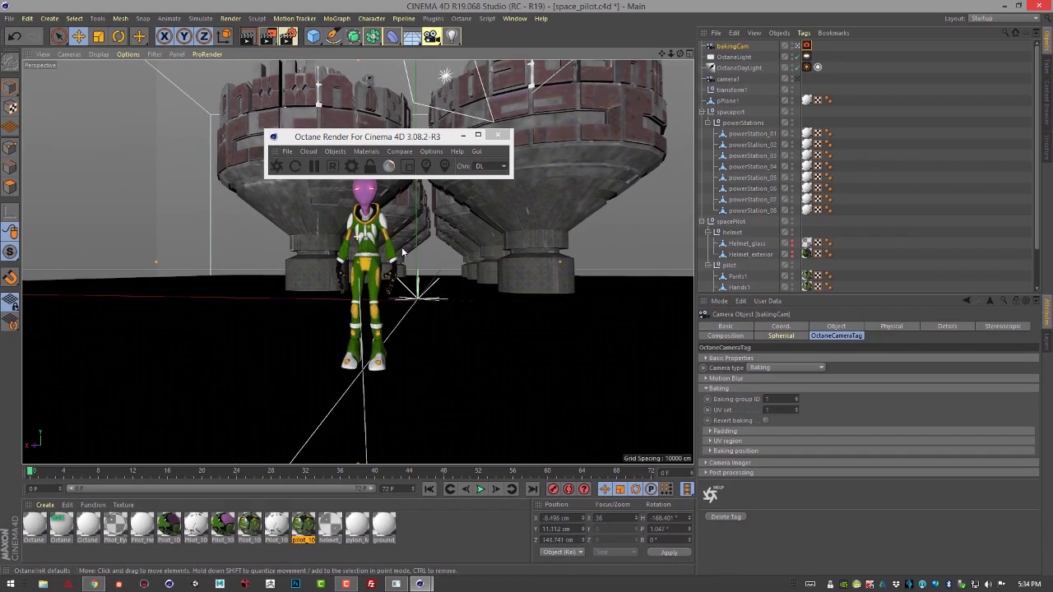
Set bakingCam's Baking group ID to 10.
scroll(412, 251, up, 3)
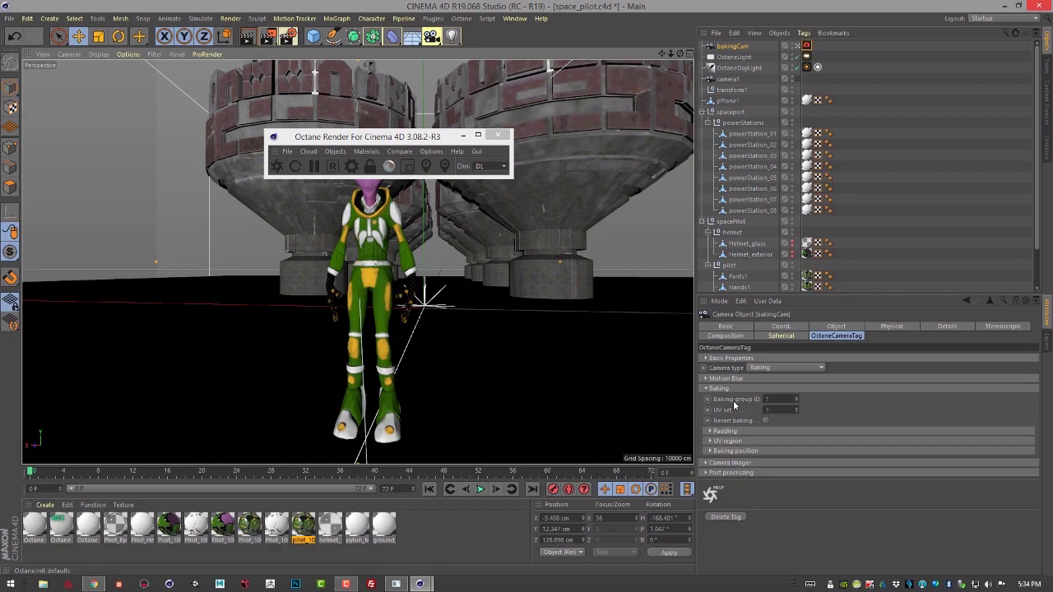
click(773, 398)
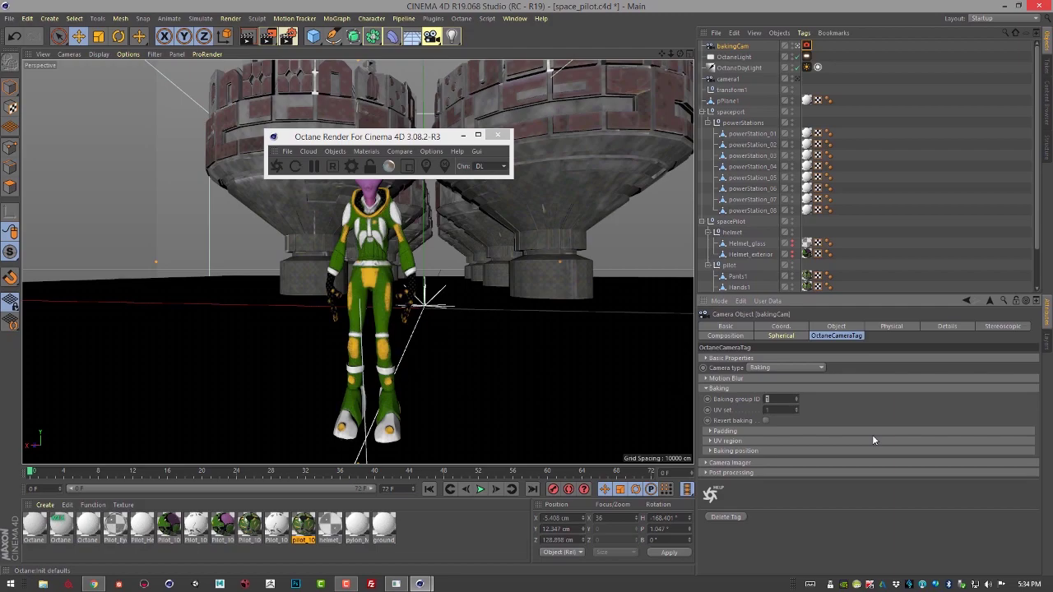
text(10)
Collapse the spaceport and helmet groups in the Object Manager.
scroll(1037, 215, down, 1)
scroll(1037, 215, down, 2)
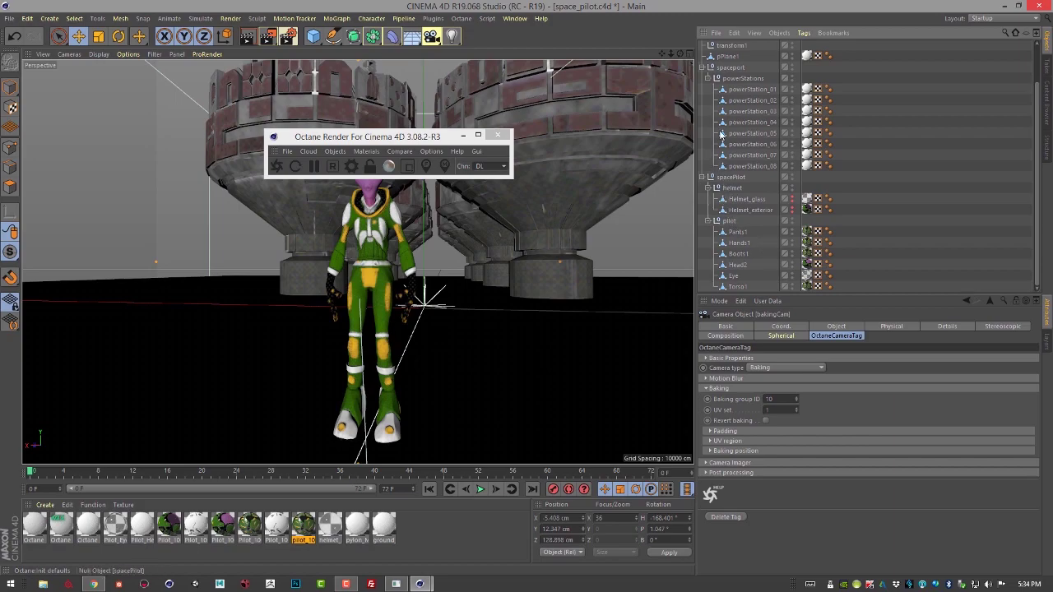
click(700, 68)
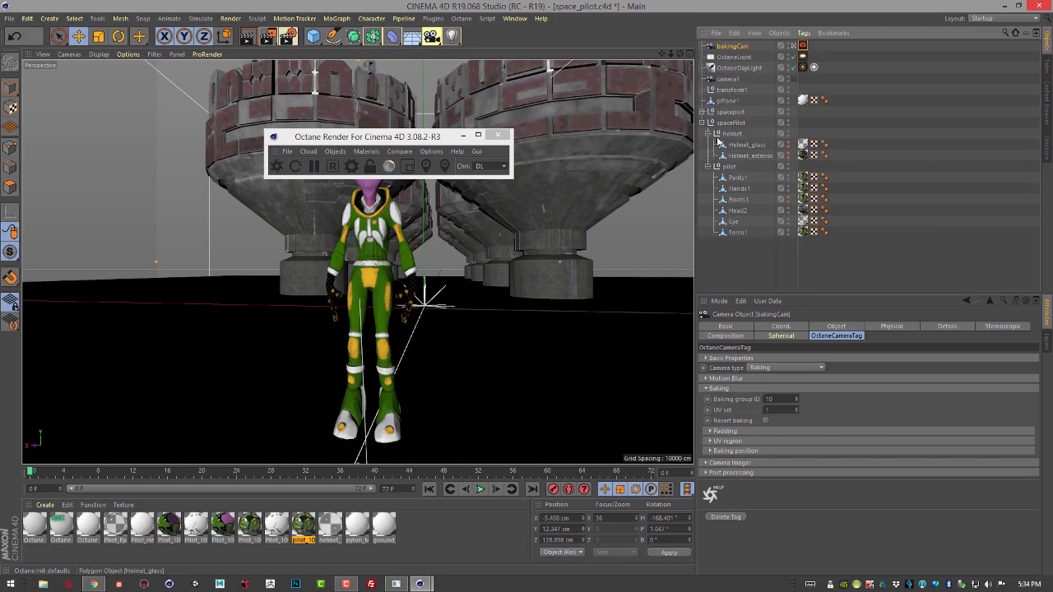
click(707, 133)
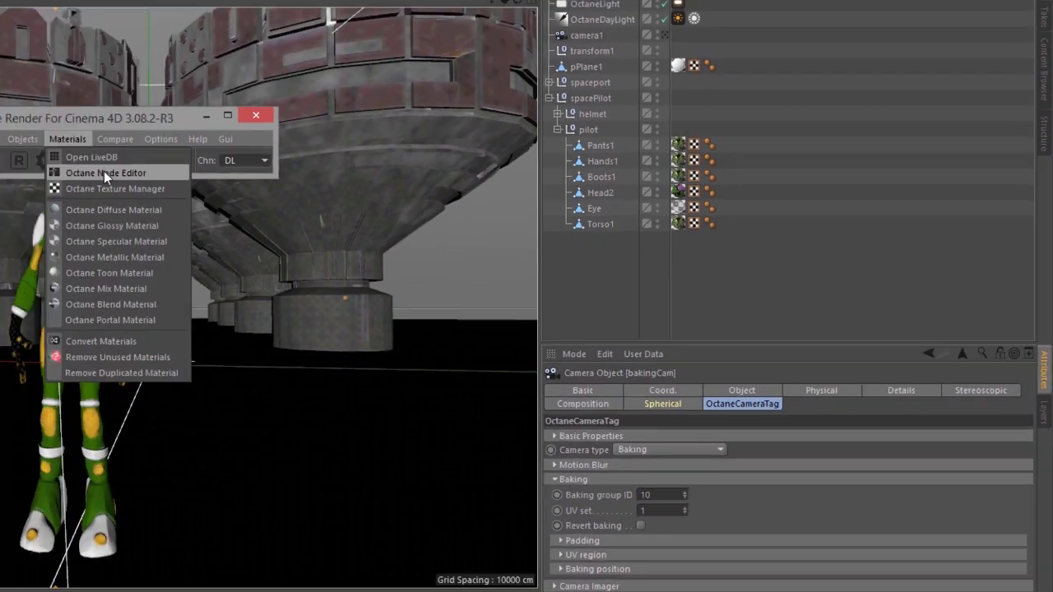
Open the Octane Node Editor on pilot_1001_glossy and select its top ImageTexture node.
click(118, 172)
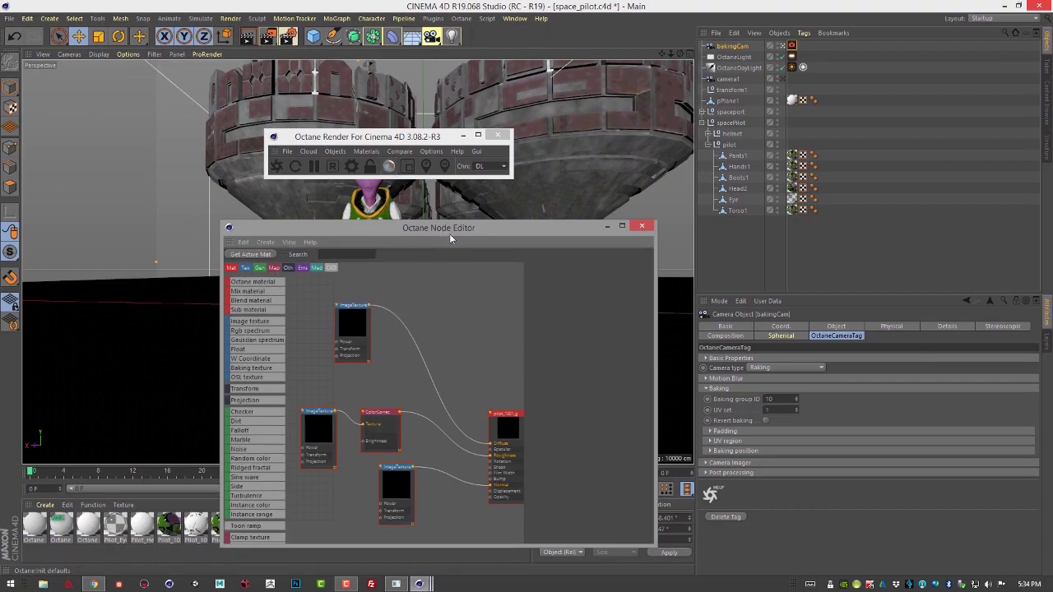
drag(449, 234, 508, 139)
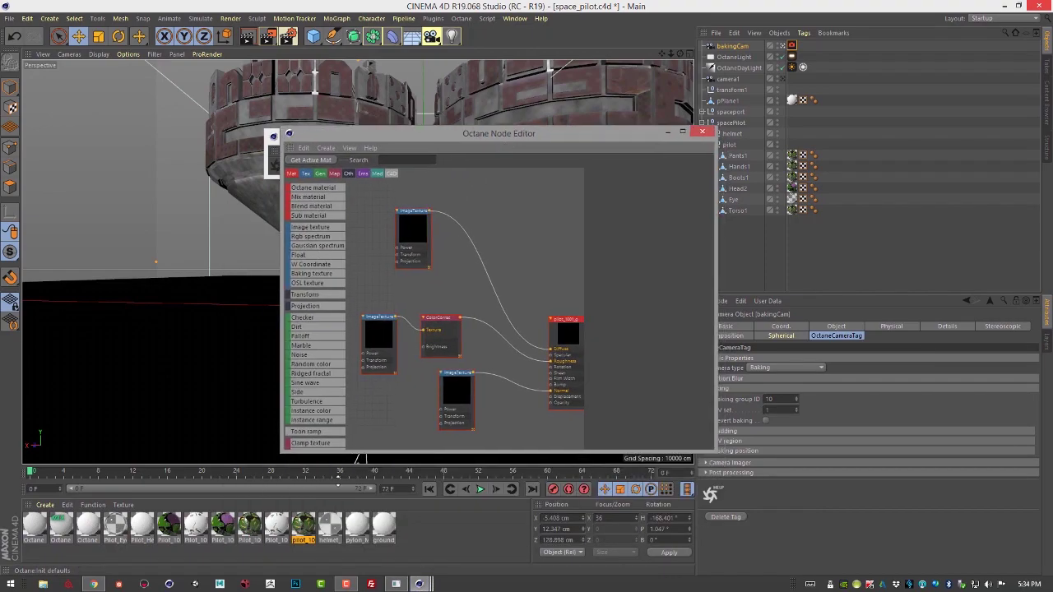
click(304, 525)
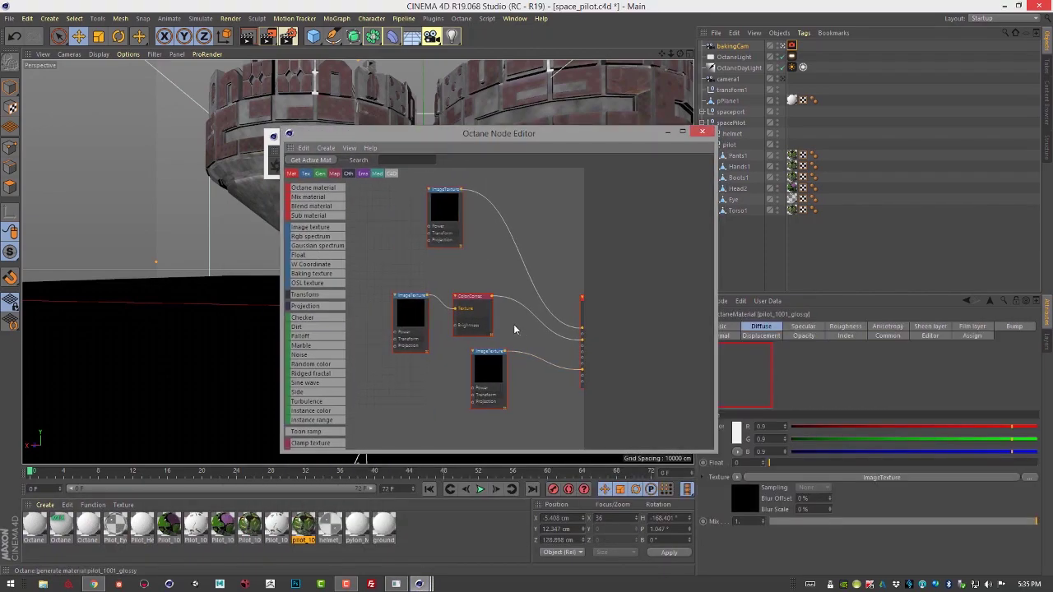
click(443, 204)
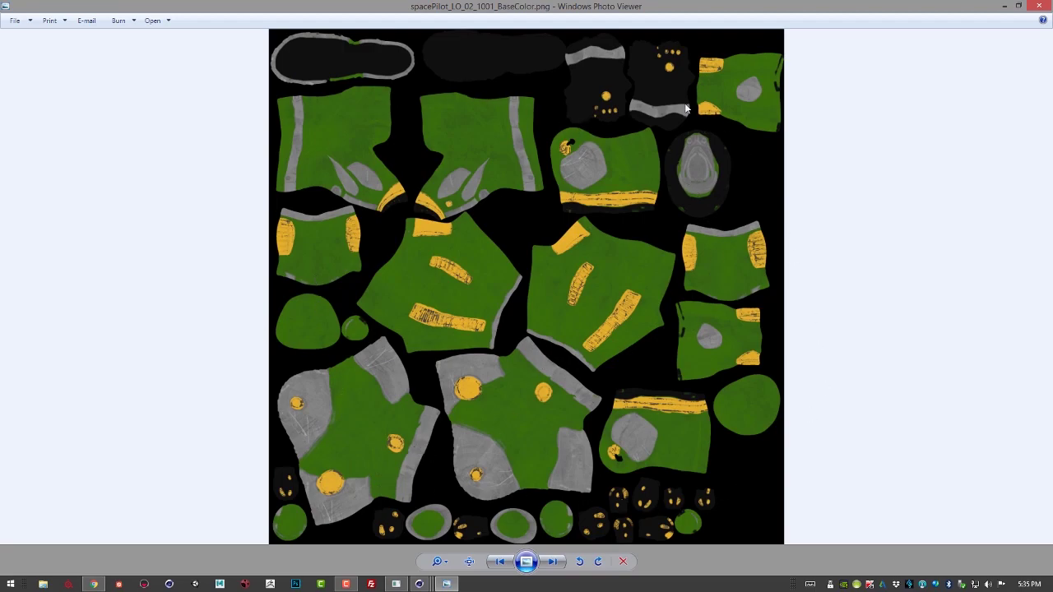
Restore the Photo Viewer window showing spacePilot_LO_02_1001_BaseColor.png to a smaller size.
double_click(922, 9)
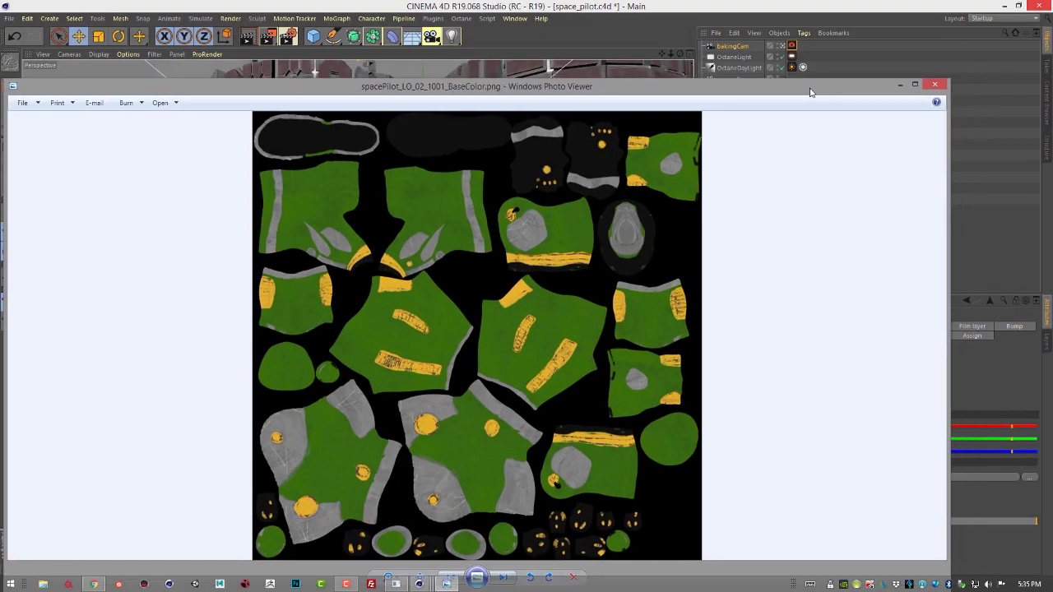
Close the texture preview, back in Cinema 4D, and move the Node Editor out of the way.
click(900, 85)
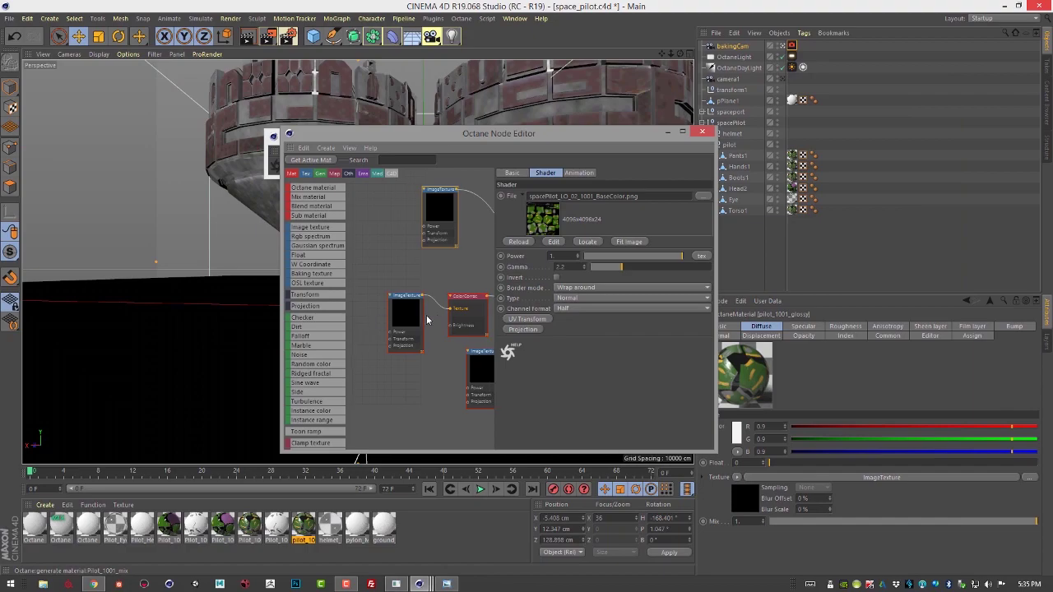
middle_drag(444, 321, 401, 319)
drag(575, 133, 500, 122)
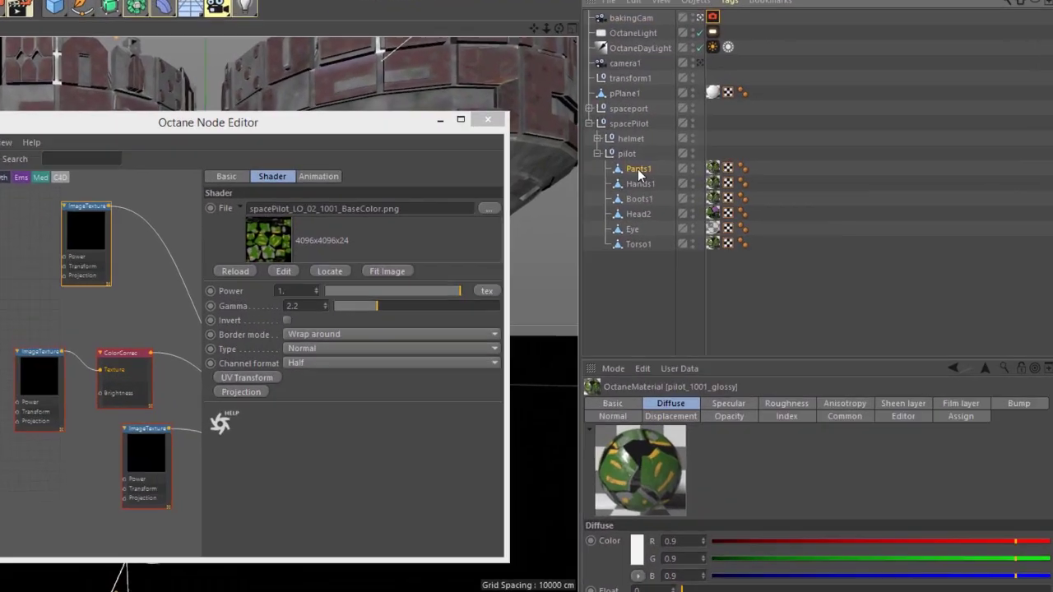
Add an Octane Object tag to Pants1 and set its Bake ID to 10.
click(639, 170)
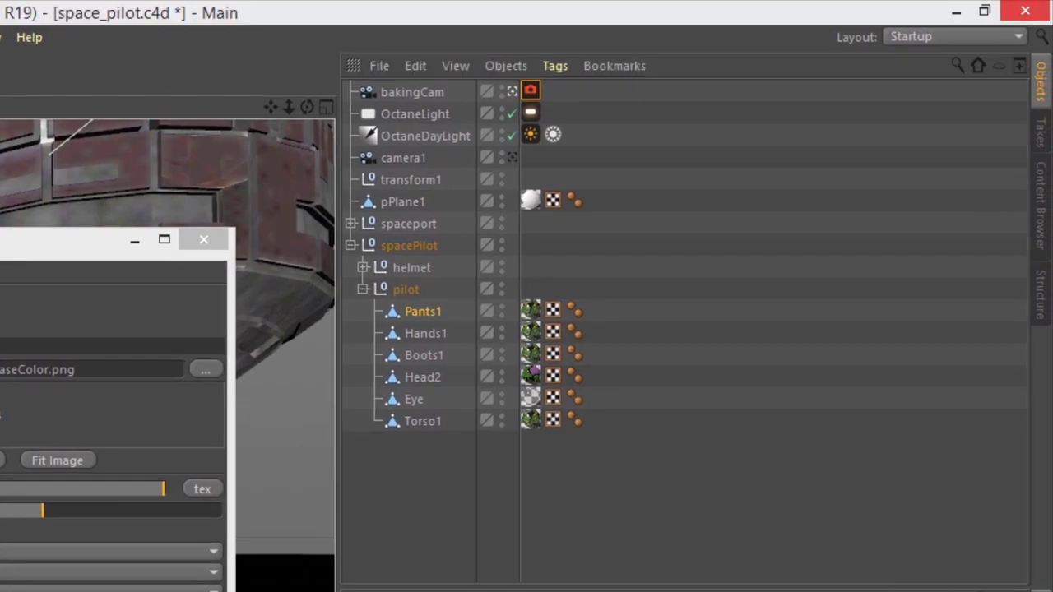
click(551, 66)
mouse_move(584, 97)
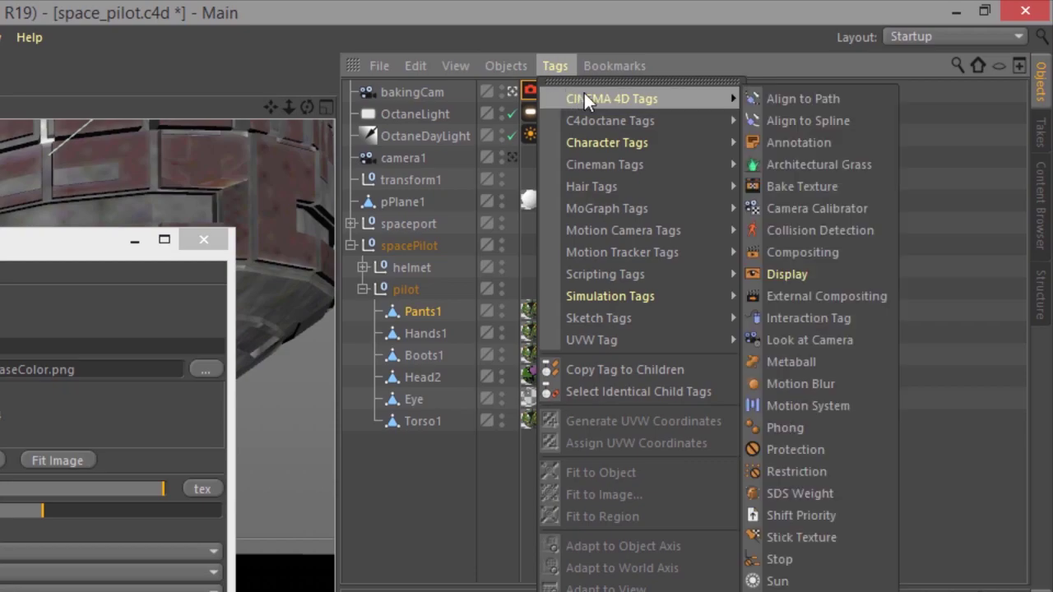
mouse_move(612, 122)
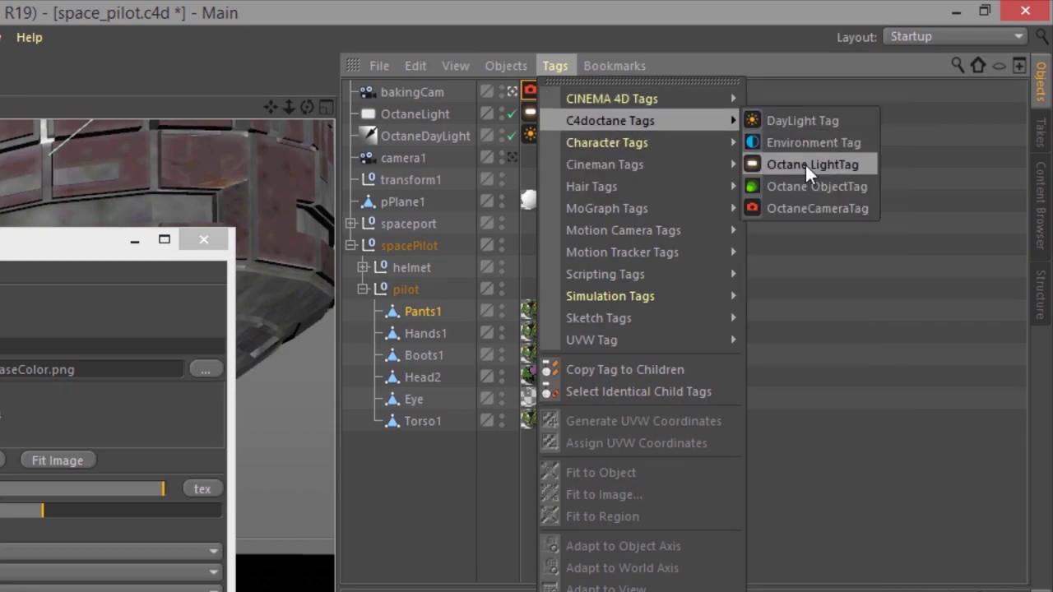
click(800, 183)
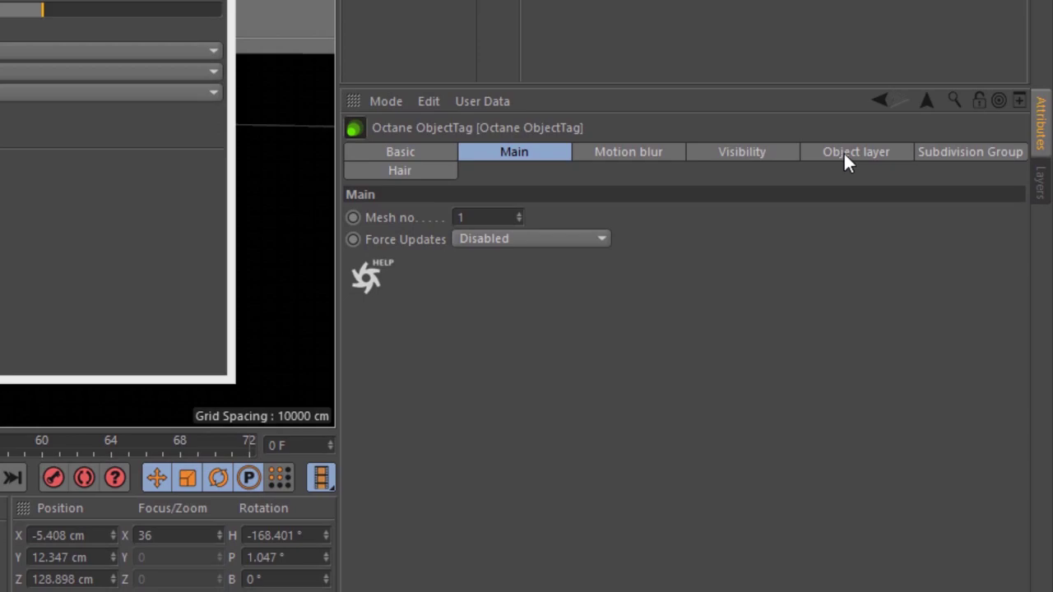
click(847, 160)
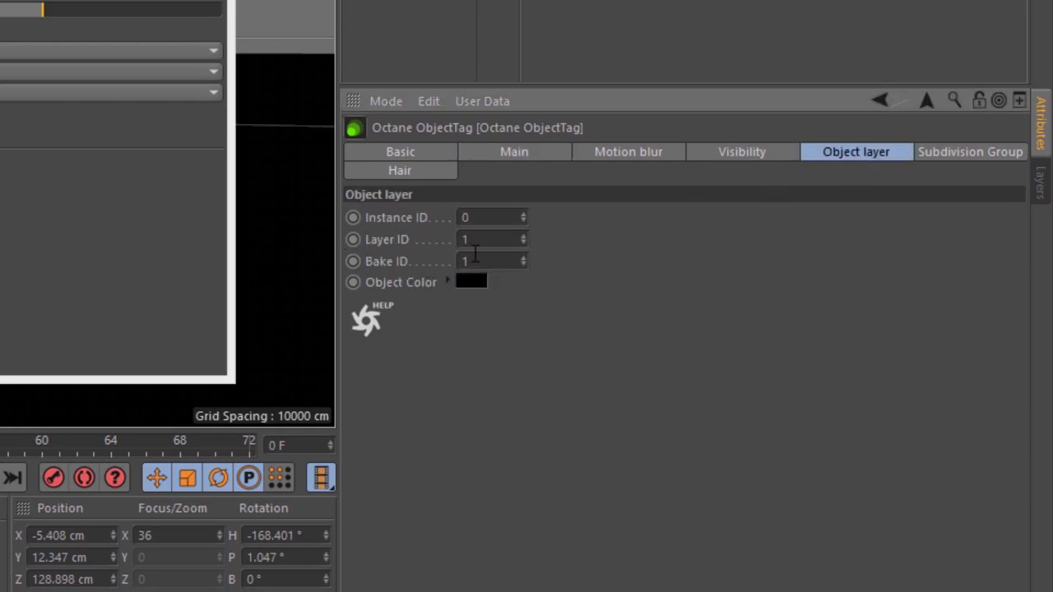
key(ctrl+a)
text(10)
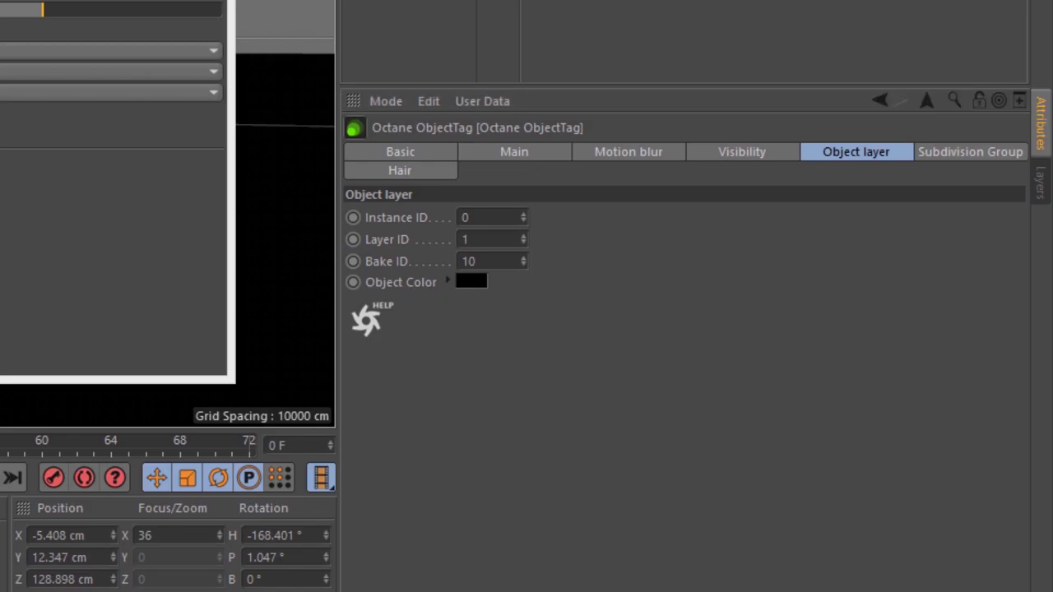
Add an Octane Object tag to Hands1 and set its Bake ID to 10.
click(538, 25)
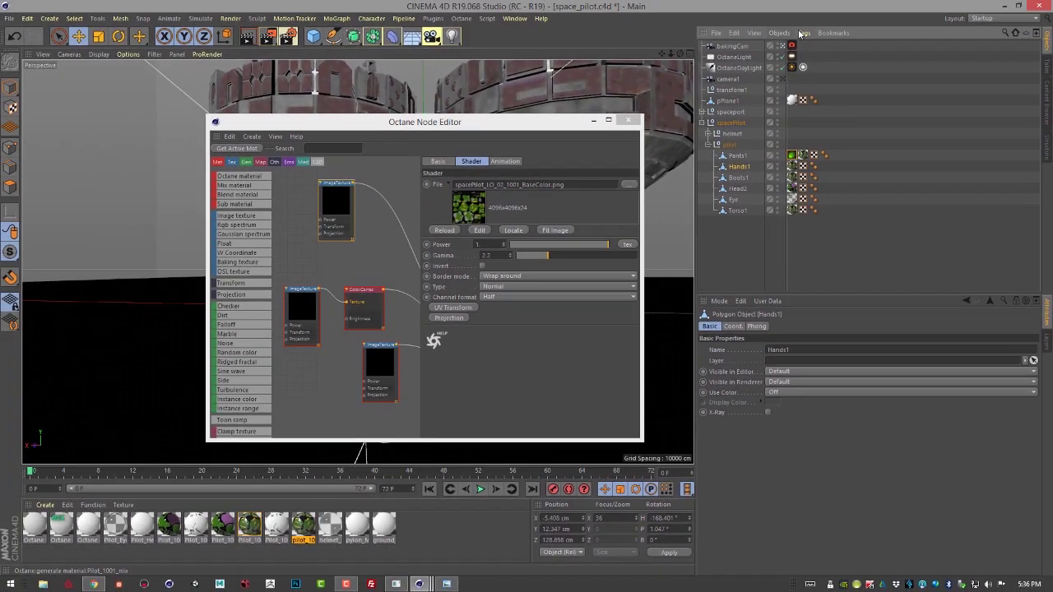
click(802, 33)
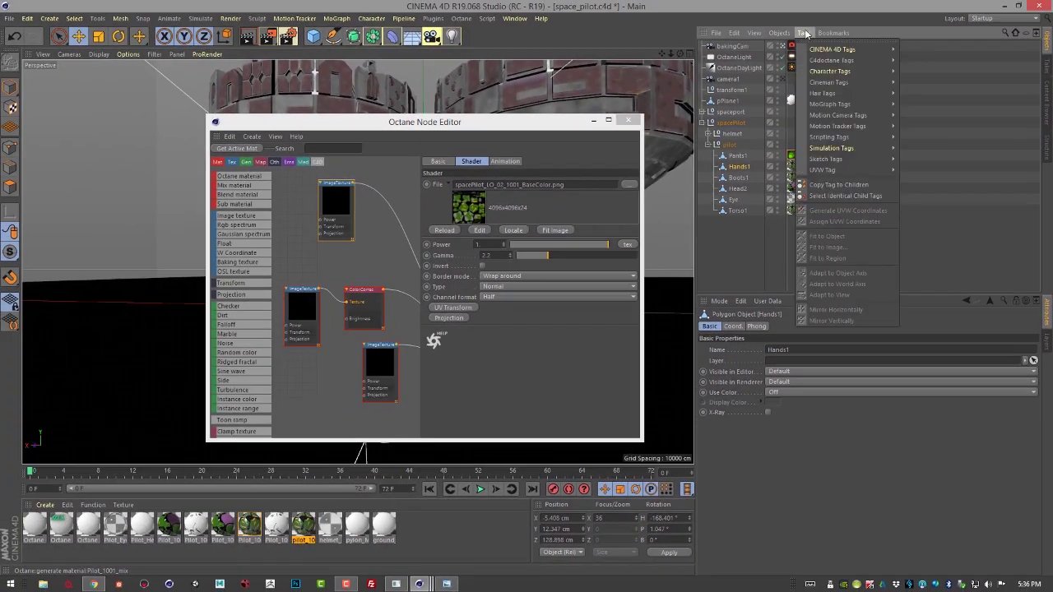
mouse_move(872, 60)
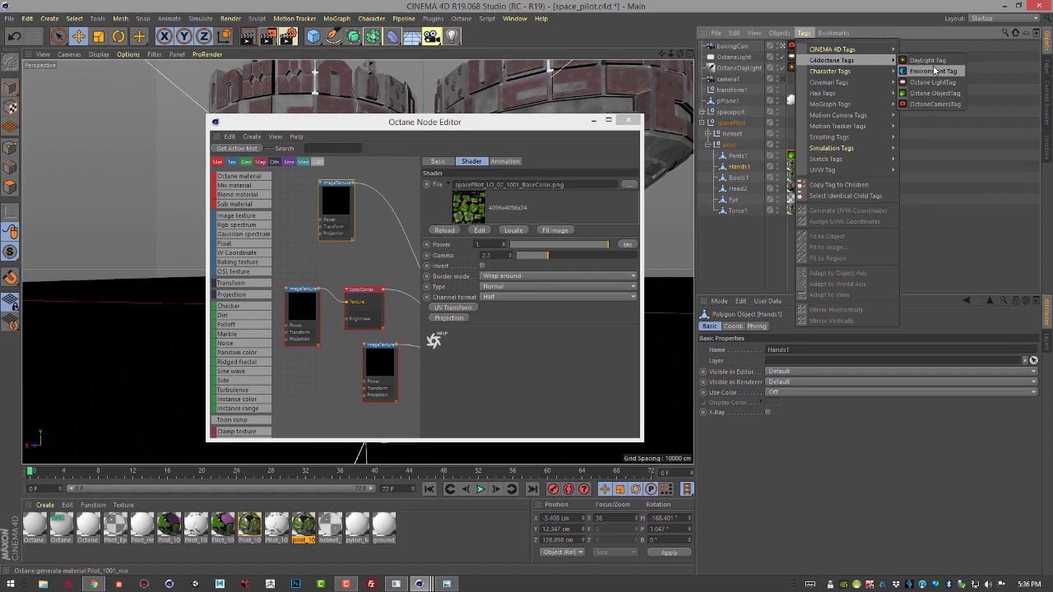
click(934, 93)
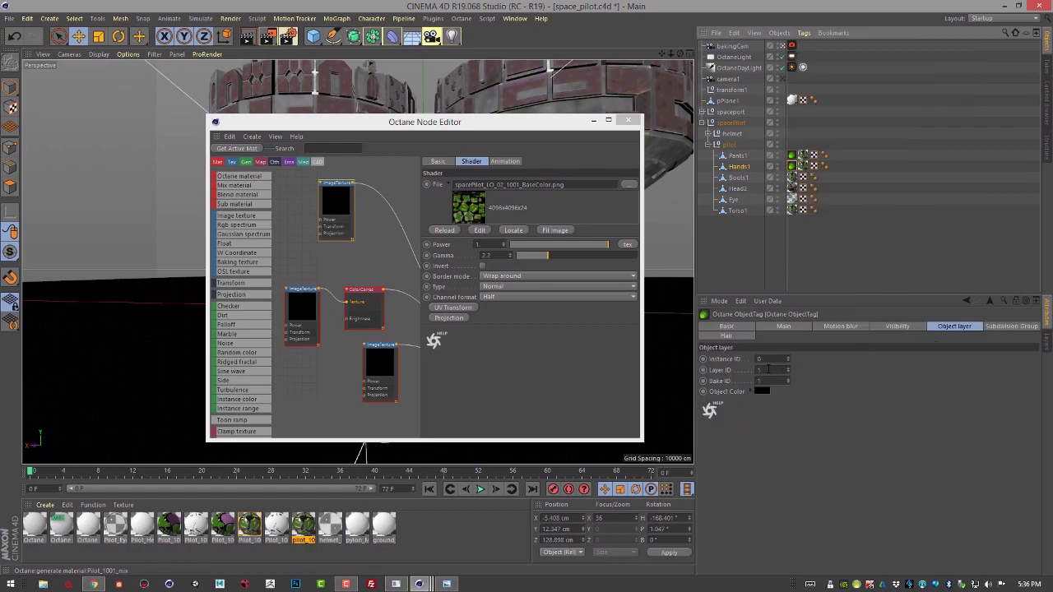
click(762, 381)
text(0)
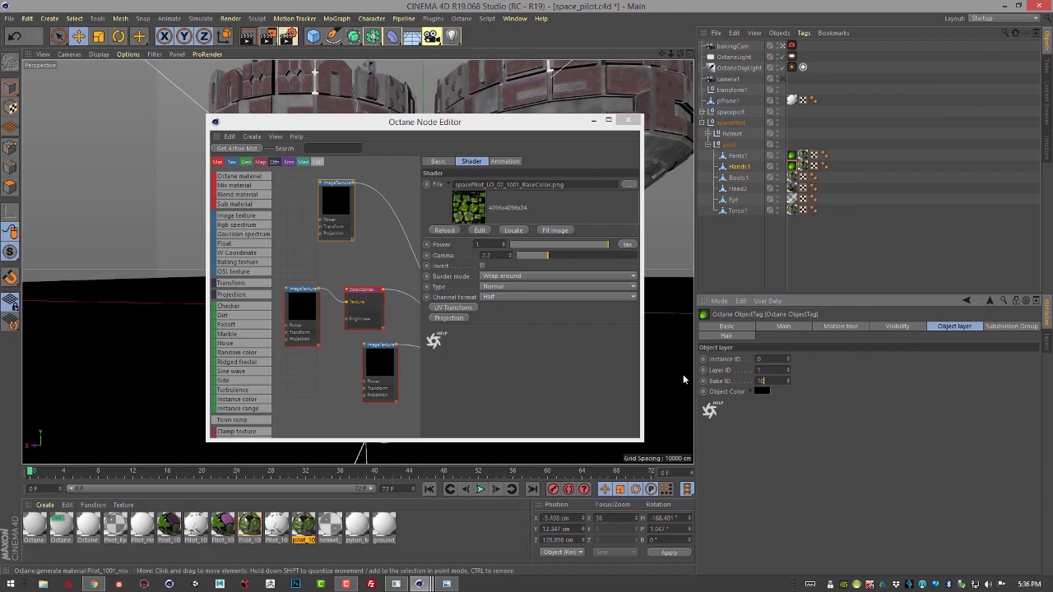
Add an Octane Object tag to Boots1 and edit its Bake ID.
click(737, 177)
click(803, 33)
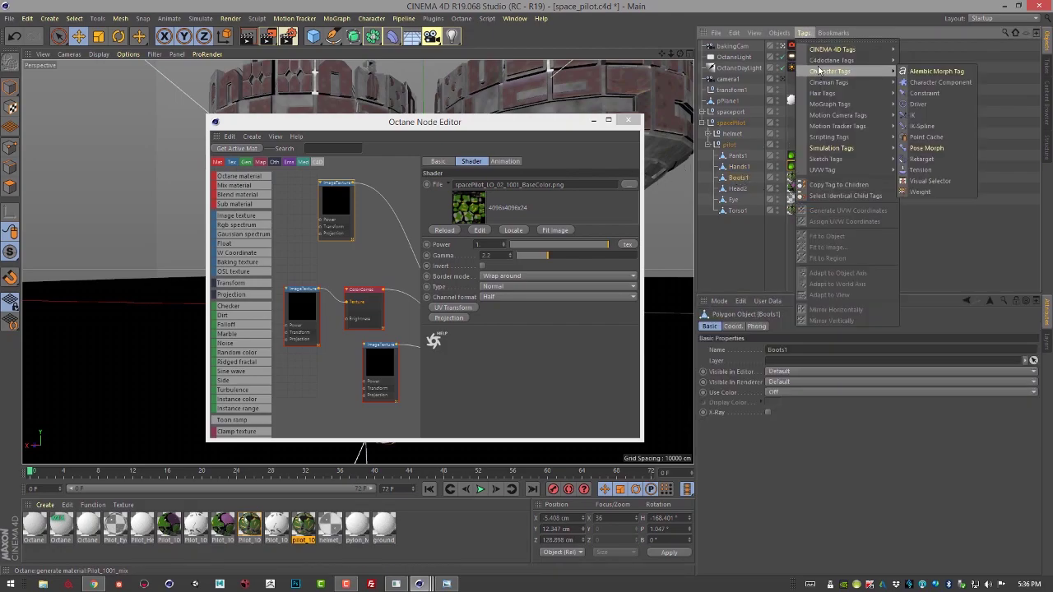
mouse_move(822, 50)
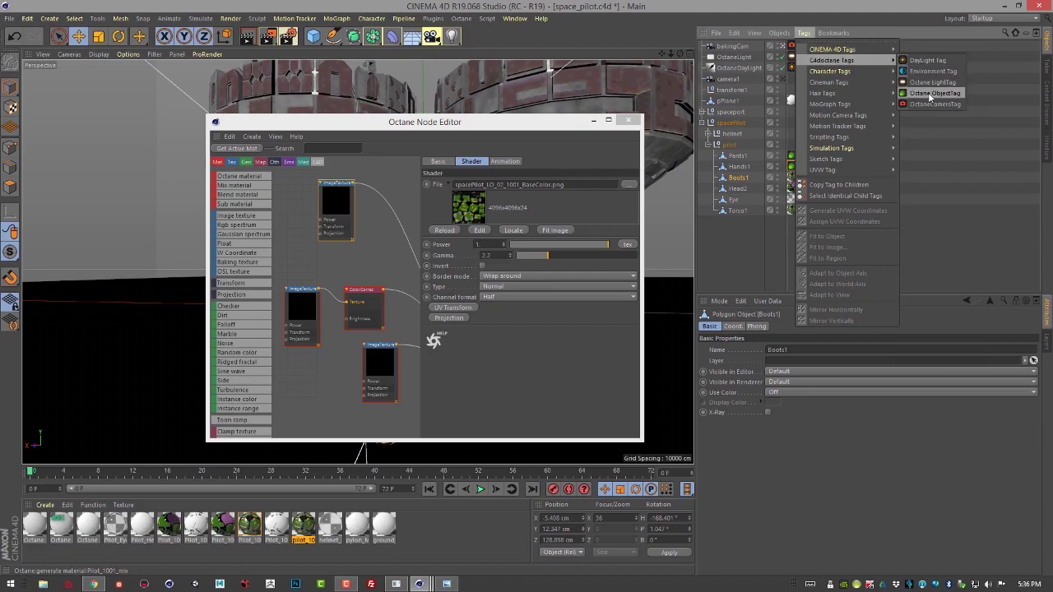
click(930, 98)
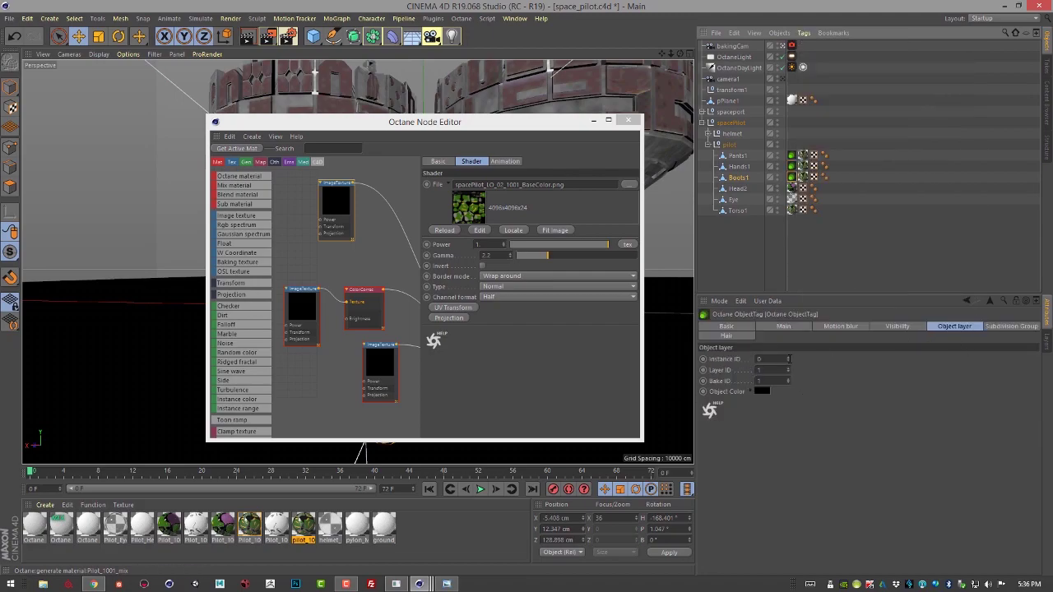
click(759, 380)
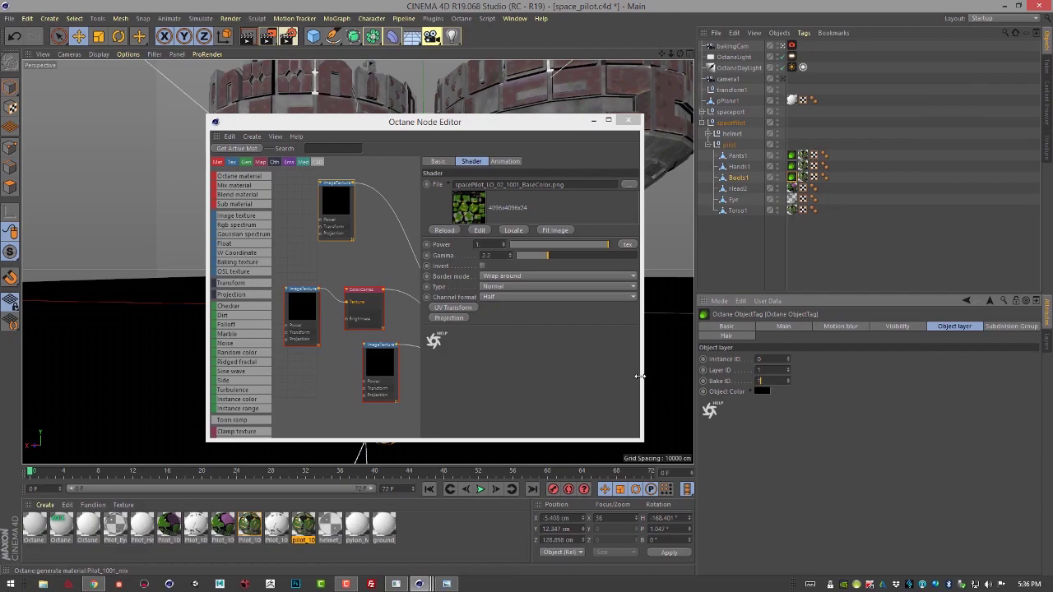
Add an Octane Object tag to Torso1 and set its Bake ID to 10.
click(738, 212)
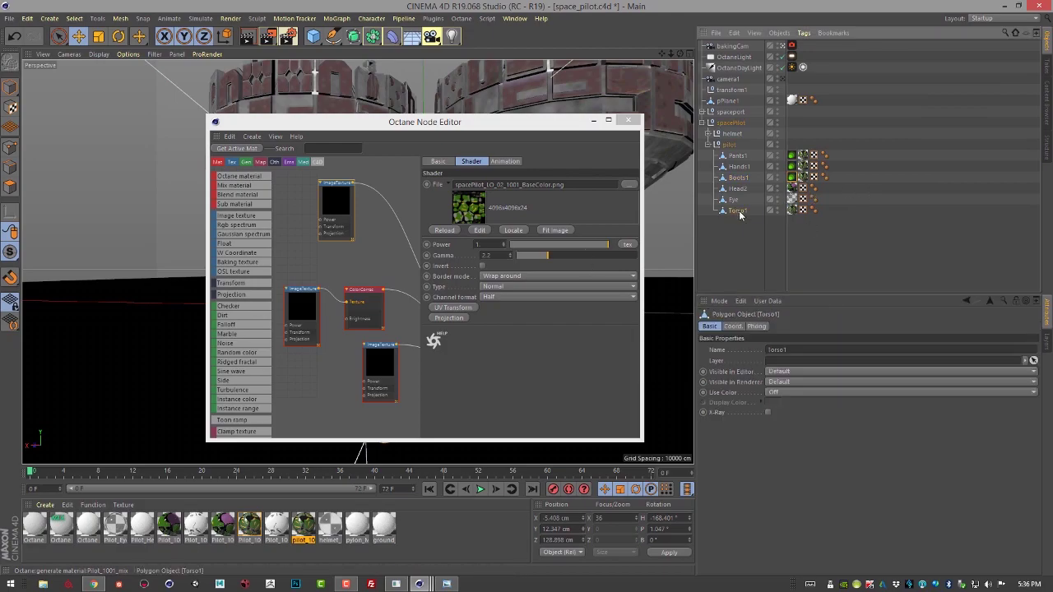
click(803, 33)
mouse_move(829, 52)
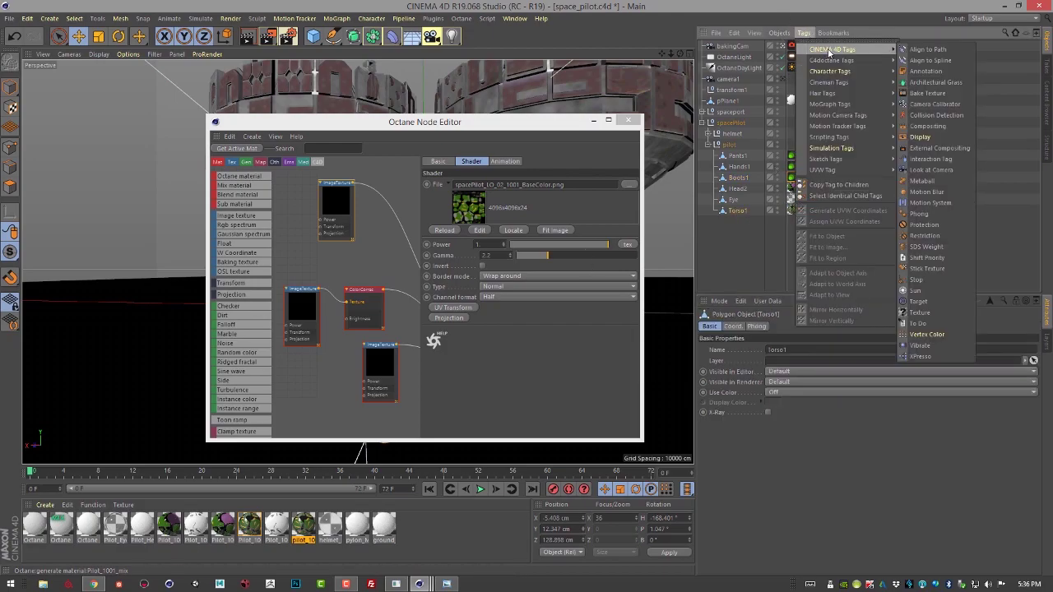
click(925, 78)
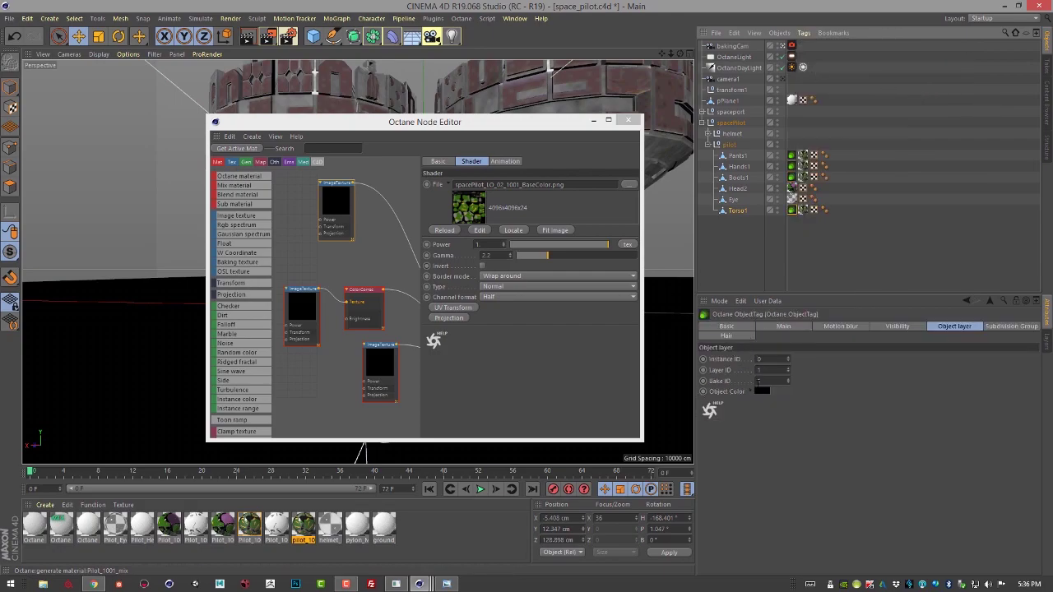
click(757, 380)
text(0)
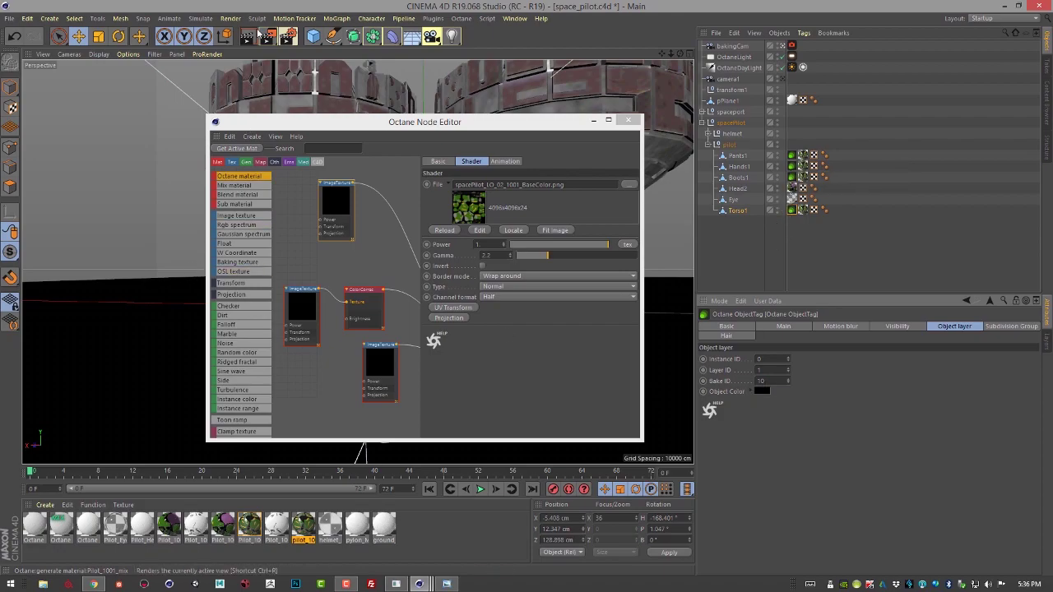
Open the Octane Live Viewer, resize it, and send the scene to restart the bake render.
click(459, 22)
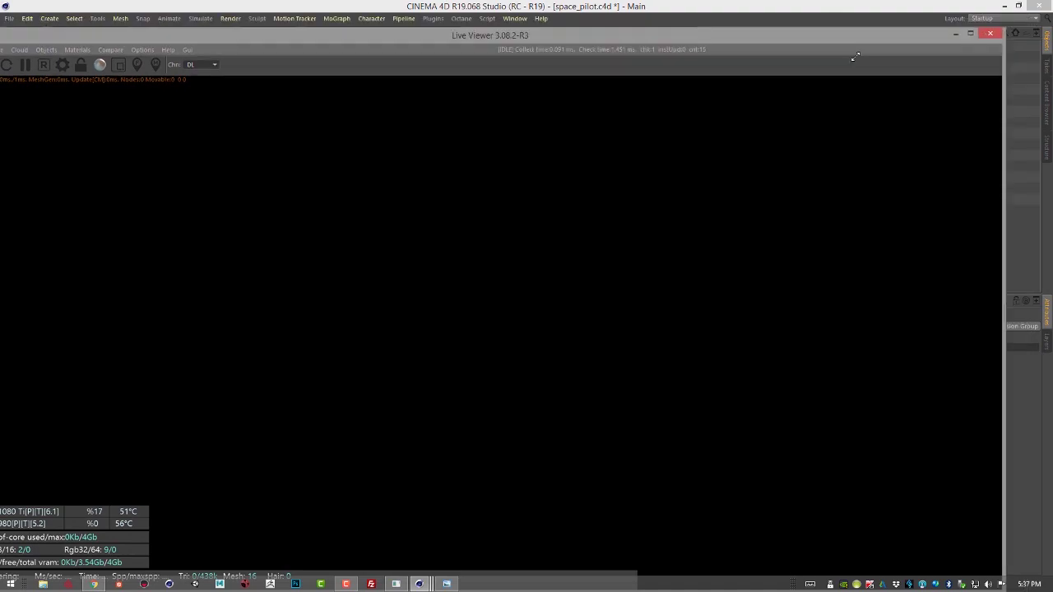
drag(576, 26, 470, 49)
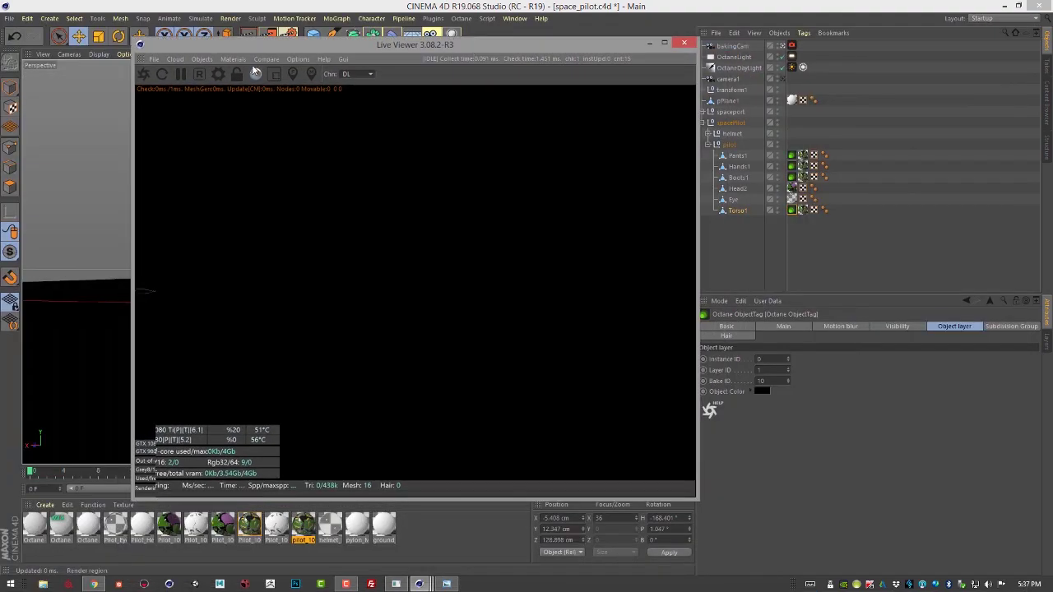
click(141, 74)
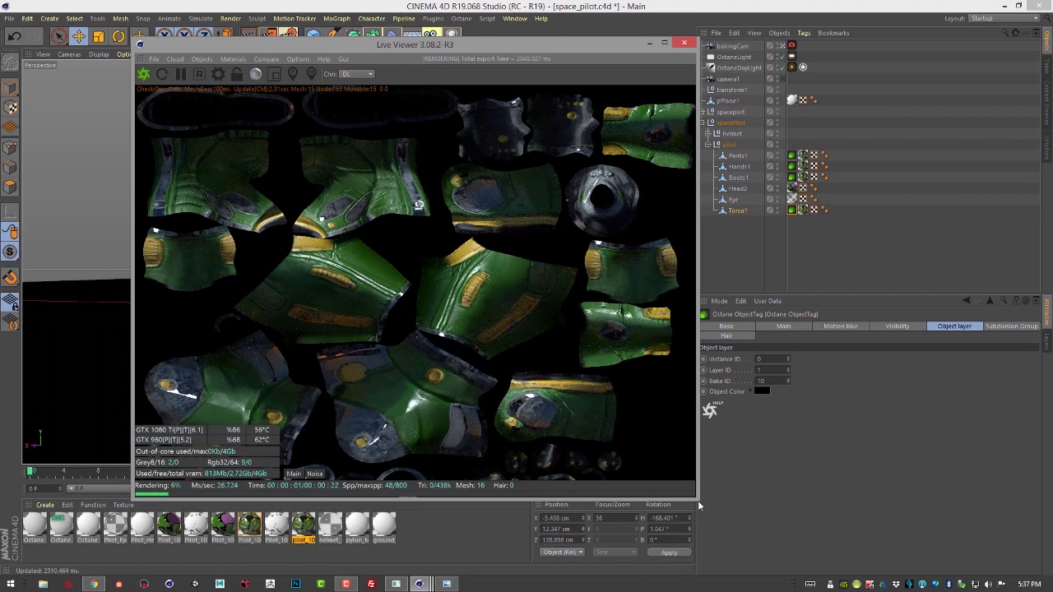
drag(697, 499, 728, 589)
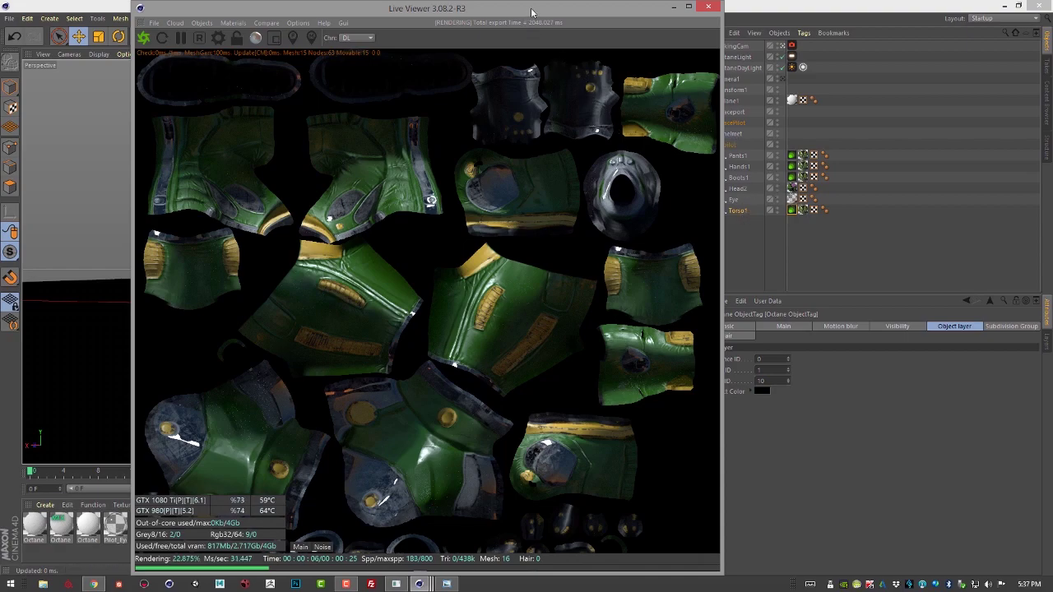
drag(530, 9, 450, 9)
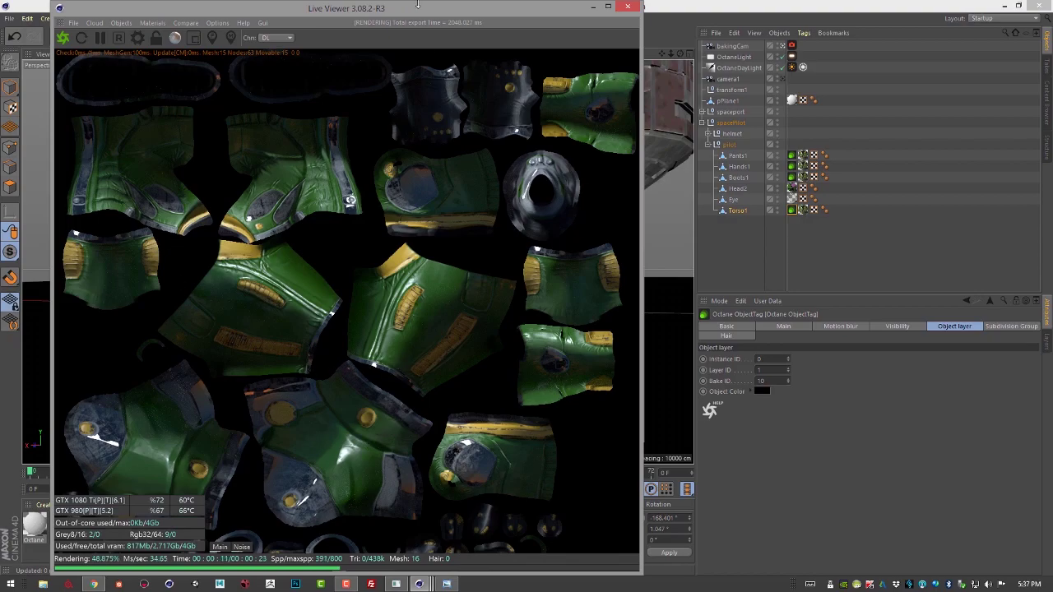
Rearrange the Live Viewer, Node Editor and Octane render windows to uncover the scene.
drag(421, 10, 384, 224)
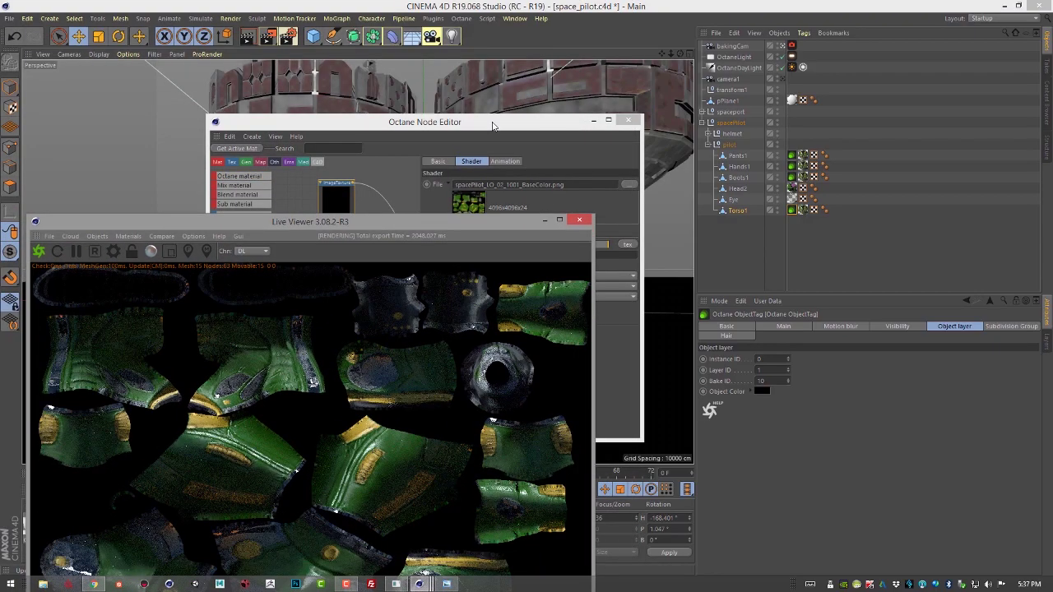
drag(433, 122, 911, 427)
drag(417, 131, 862, 322)
drag(445, 227, 402, 355)
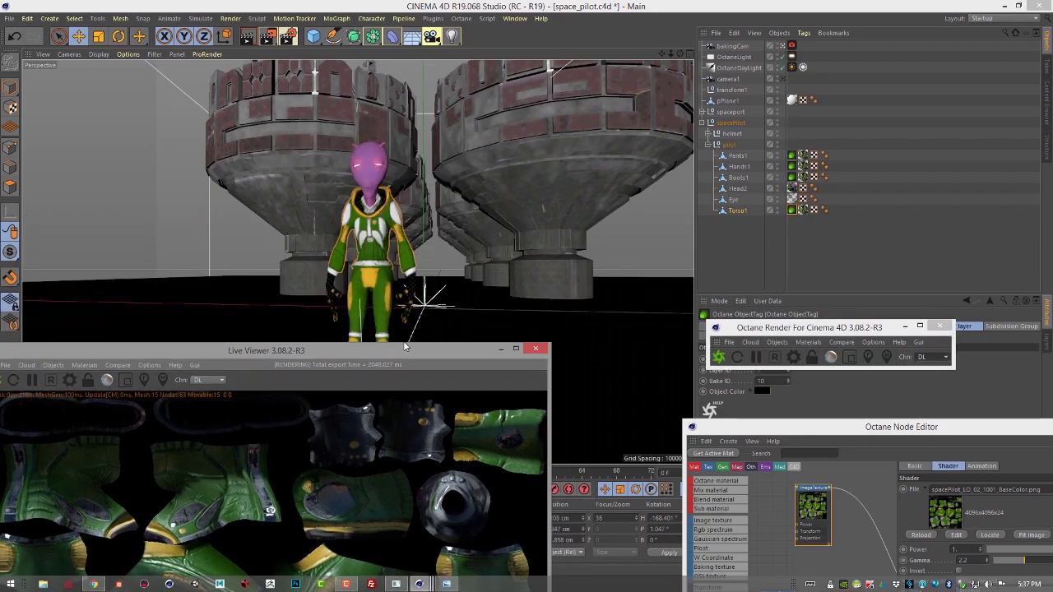
alt+drag(536, 155, 513, 211)
Select the OctaneLight and bring the Live Viewer bake render back into view.
scroll(515, 214, up, 6)
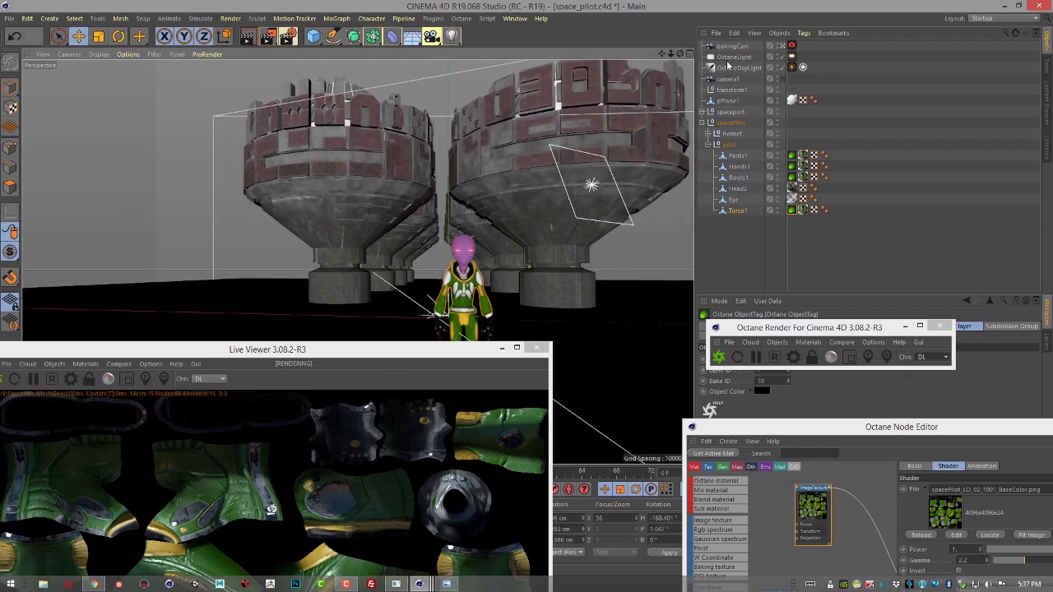
click(584, 182)
drag(399, 346, 458, 71)
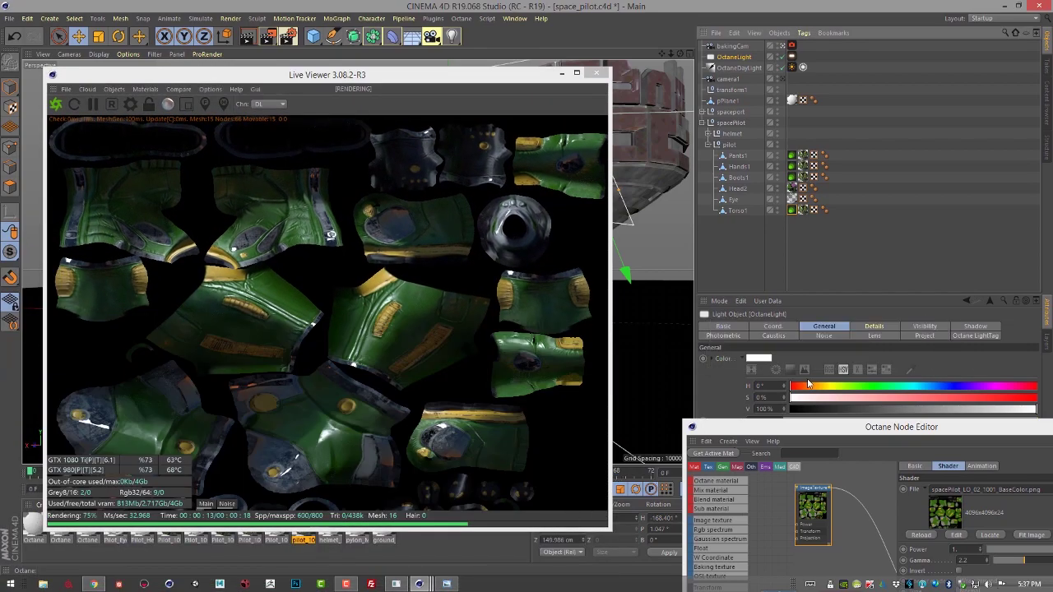
Close the Octane node editor and set the OctaneLight's temperature to about 9879.22.
drag(841, 426, 597, 391)
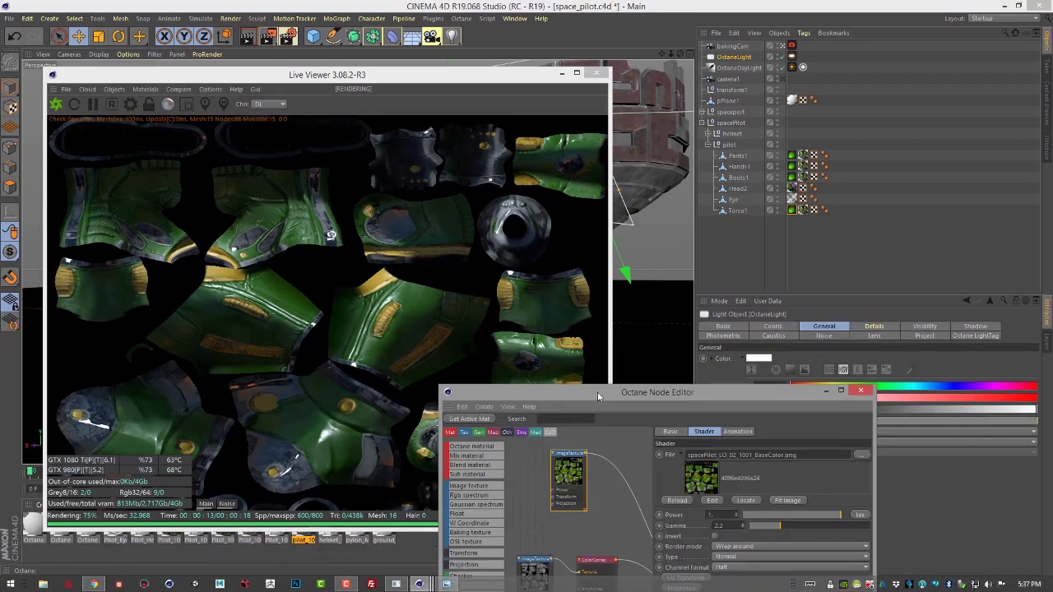
click(856, 391)
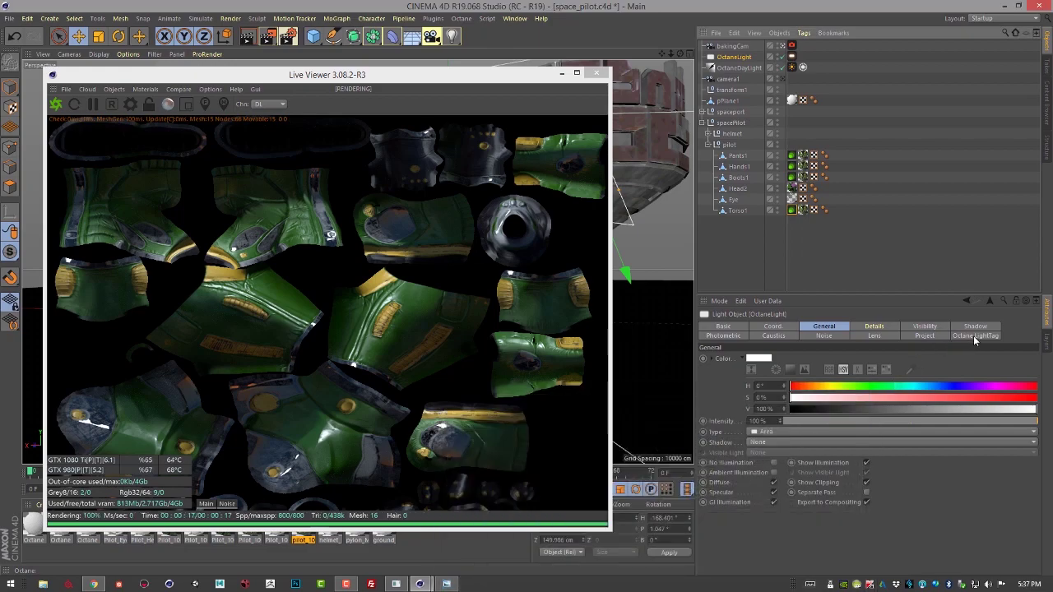
click(972, 336)
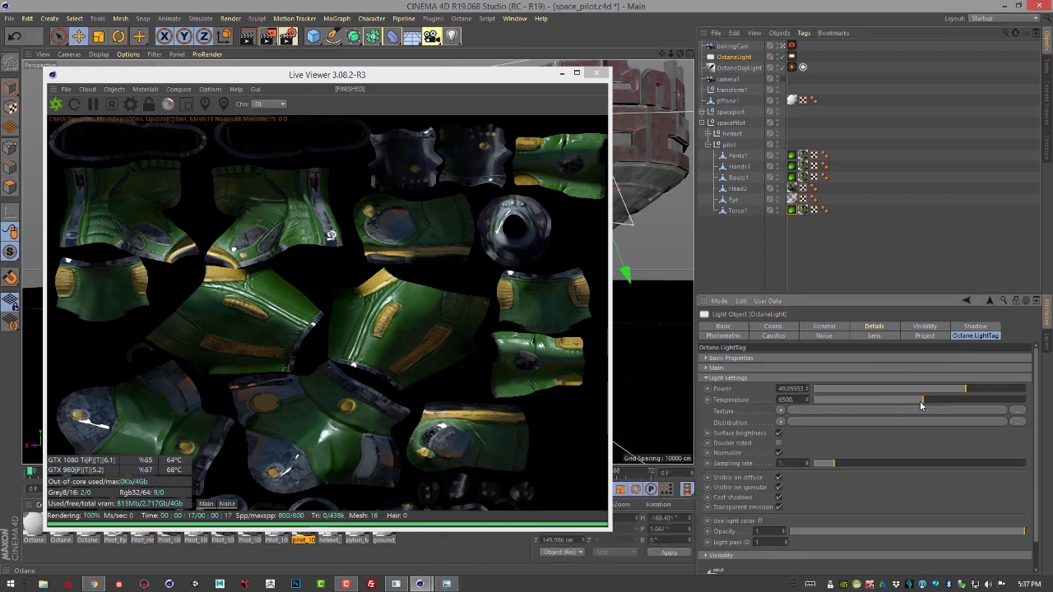
drag(920, 401, 833, 399)
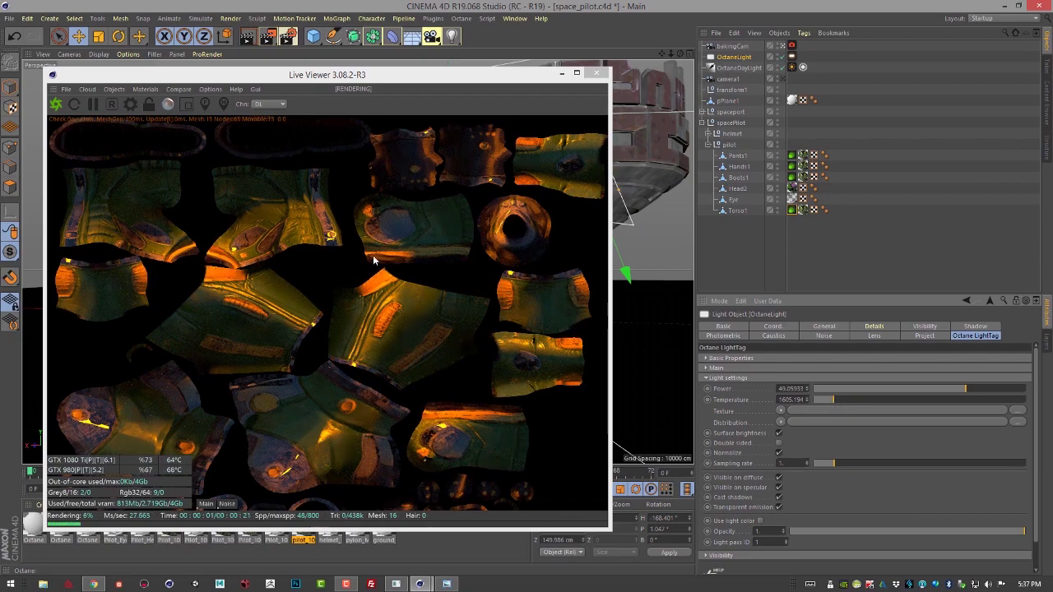
click(838, 400)
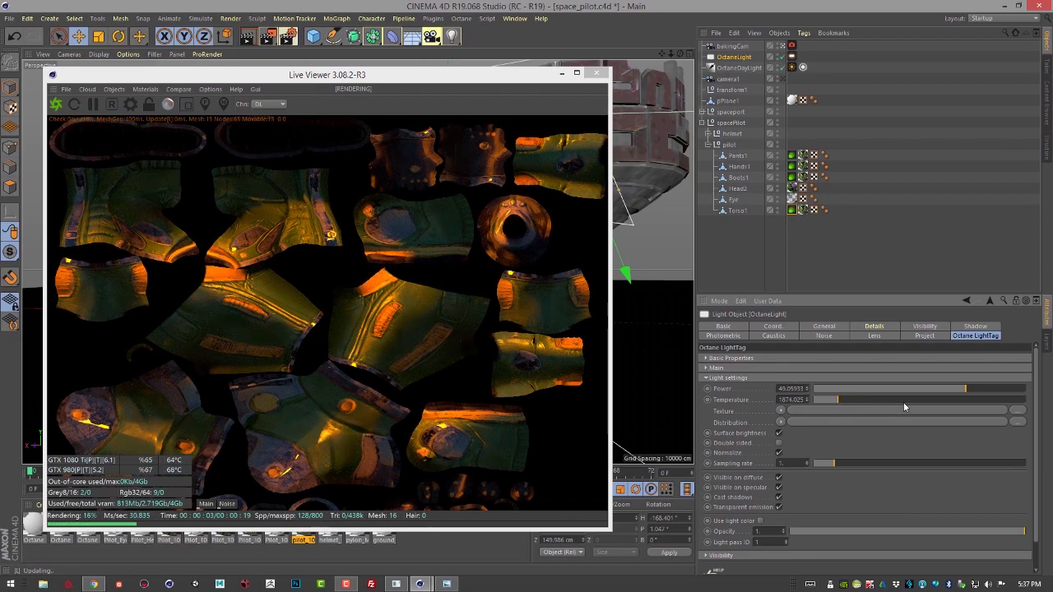
drag(965, 403, 985, 400)
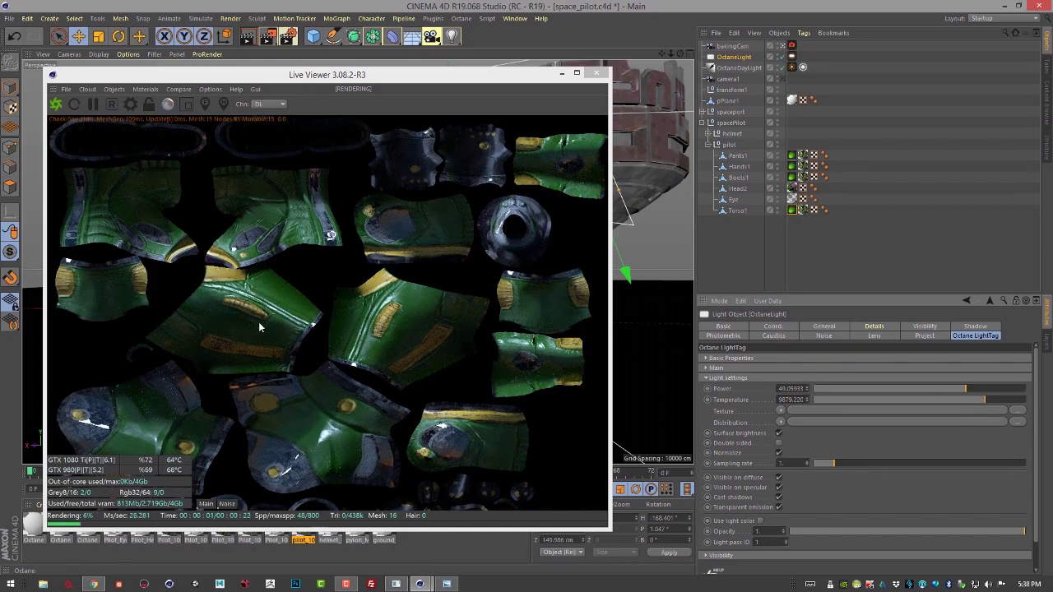
click(116, 75)
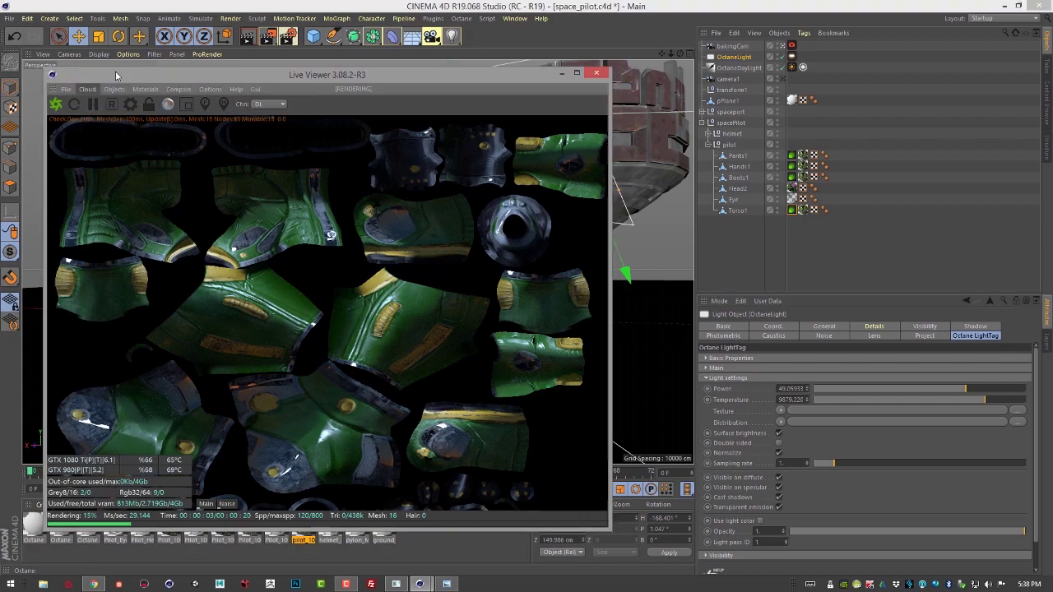
Move the Live Viewer up-left, drag it taller to show the full bake, and save the scene.
drag(116, 74, 133, 60)
click(82, 75)
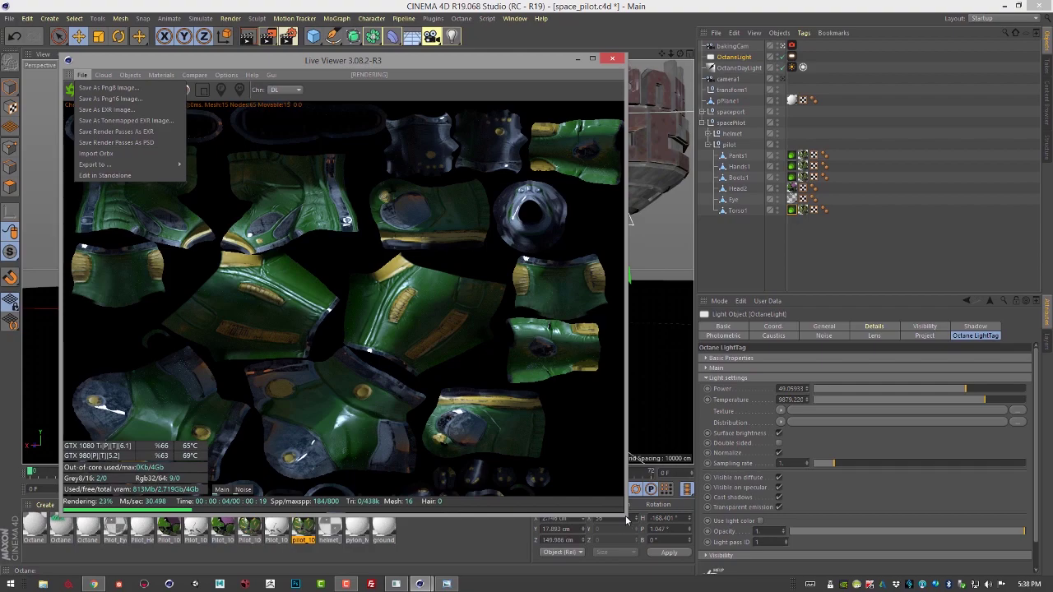
click(260, 64)
drag(259, 63, 240, 50)
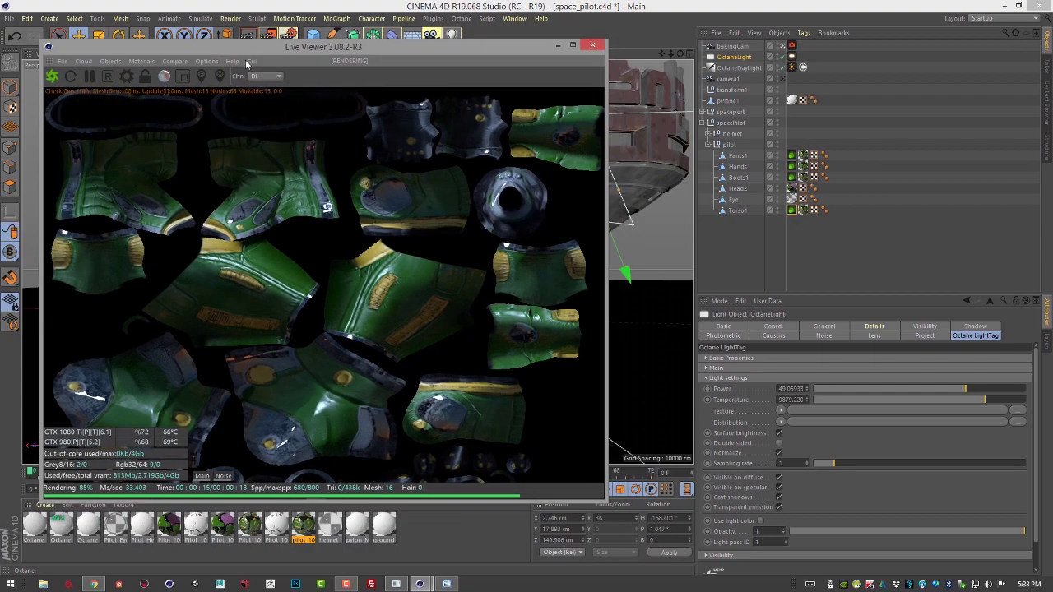
drag(606, 493, 614, 544)
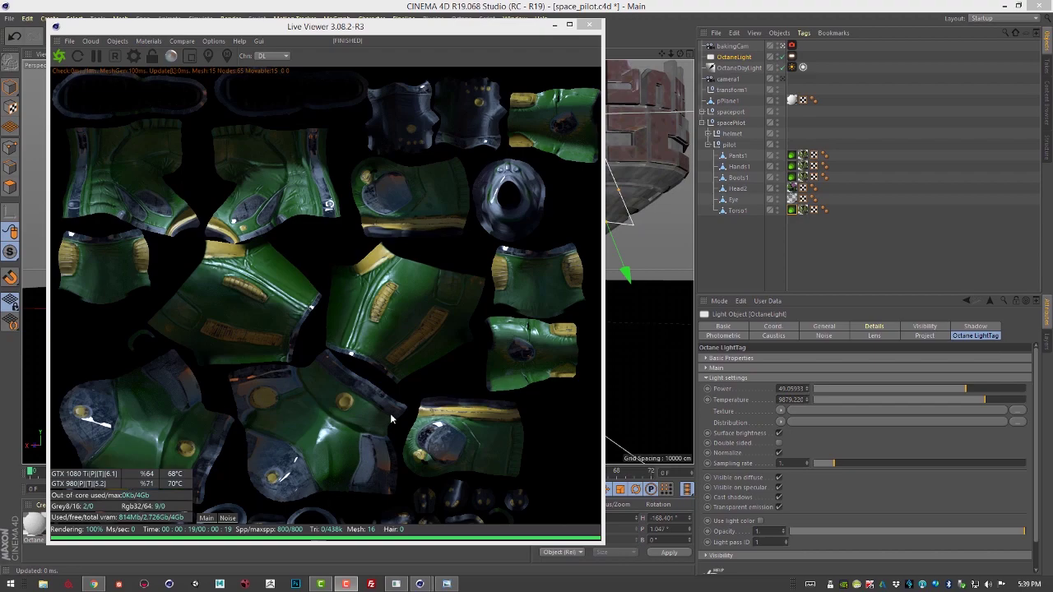
key(ctrl+s)
Close the Live Viewer, set the renderer to Octane Renderer, and show its Render Passes page.
click(591, 27)
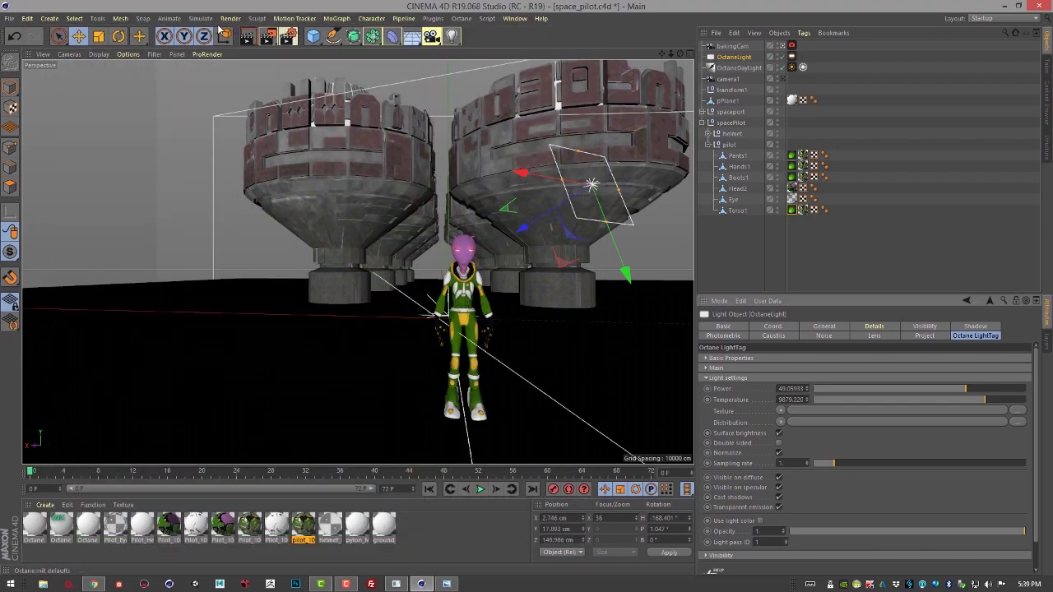
click(228, 18)
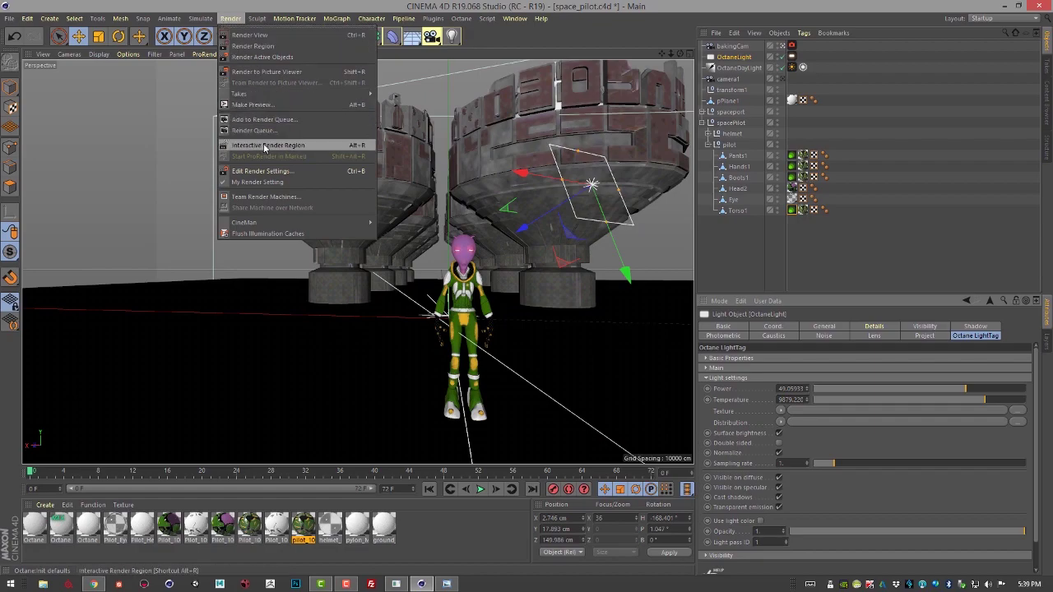
click(275, 173)
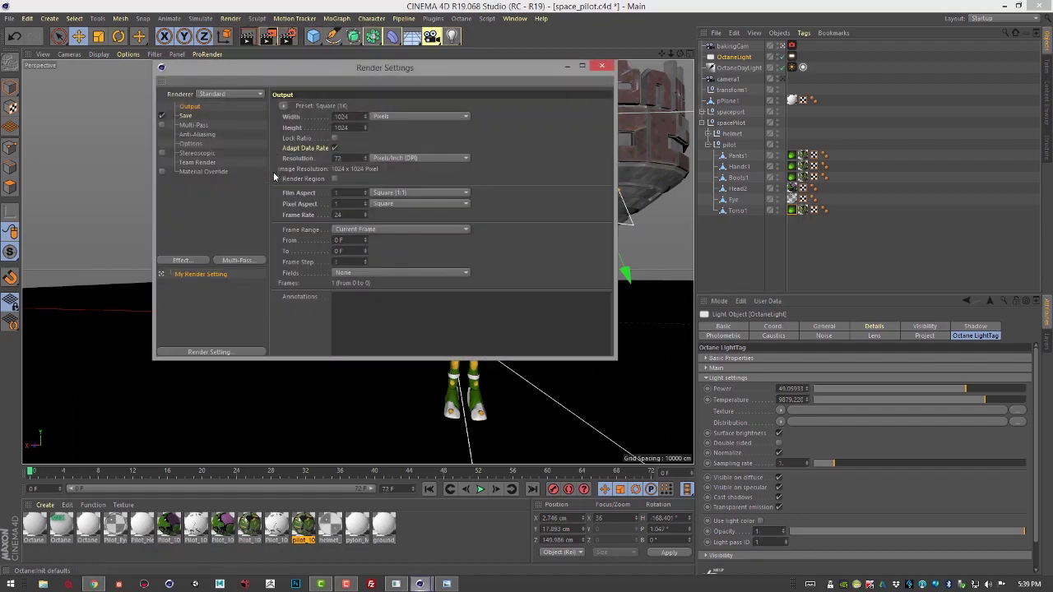
click(234, 94)
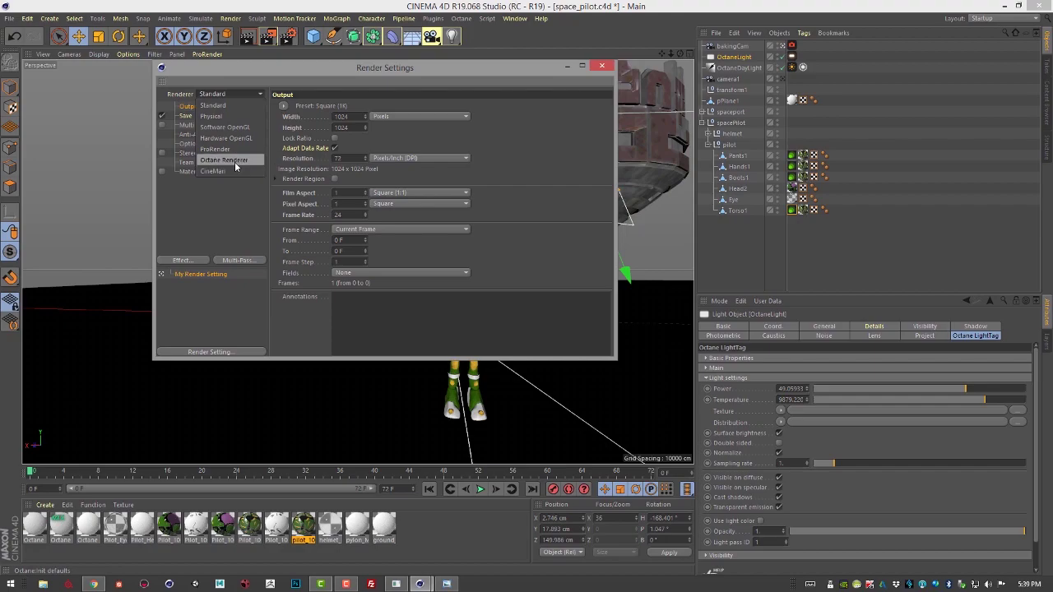
click(232, 170)
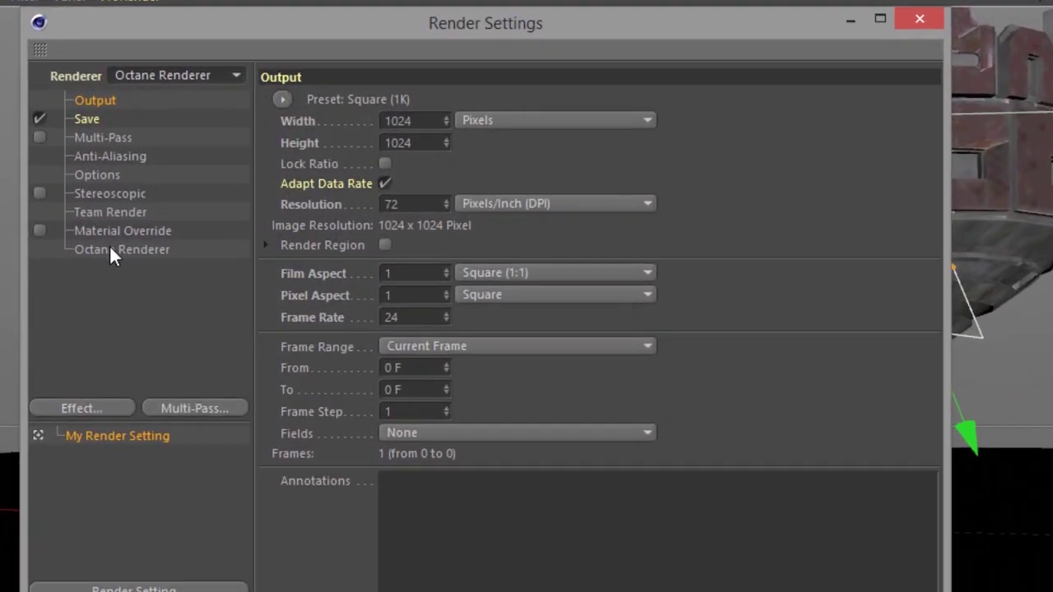
click(174, 198)
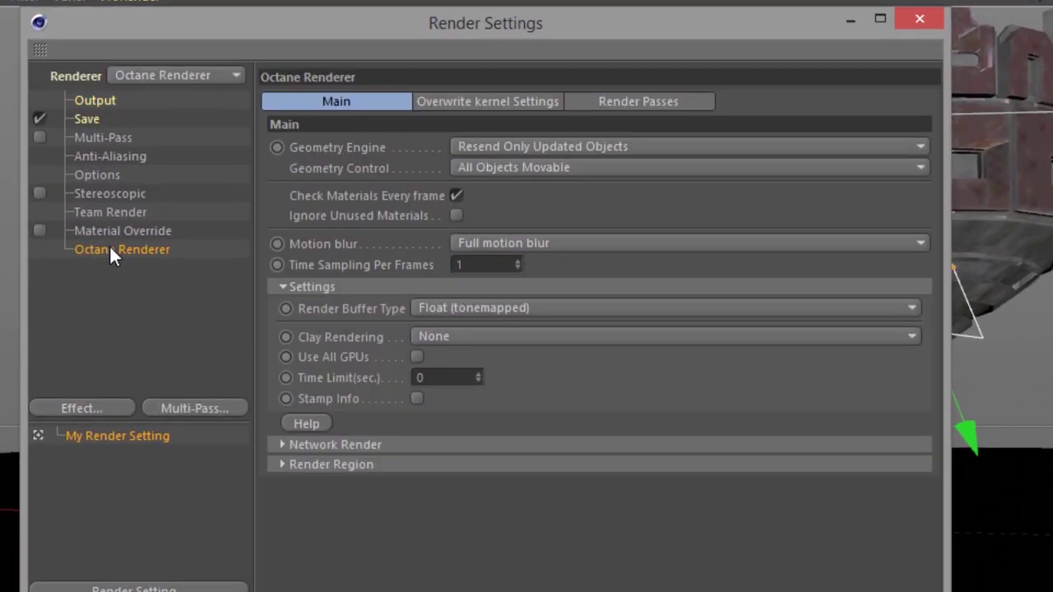
click(647, 101)
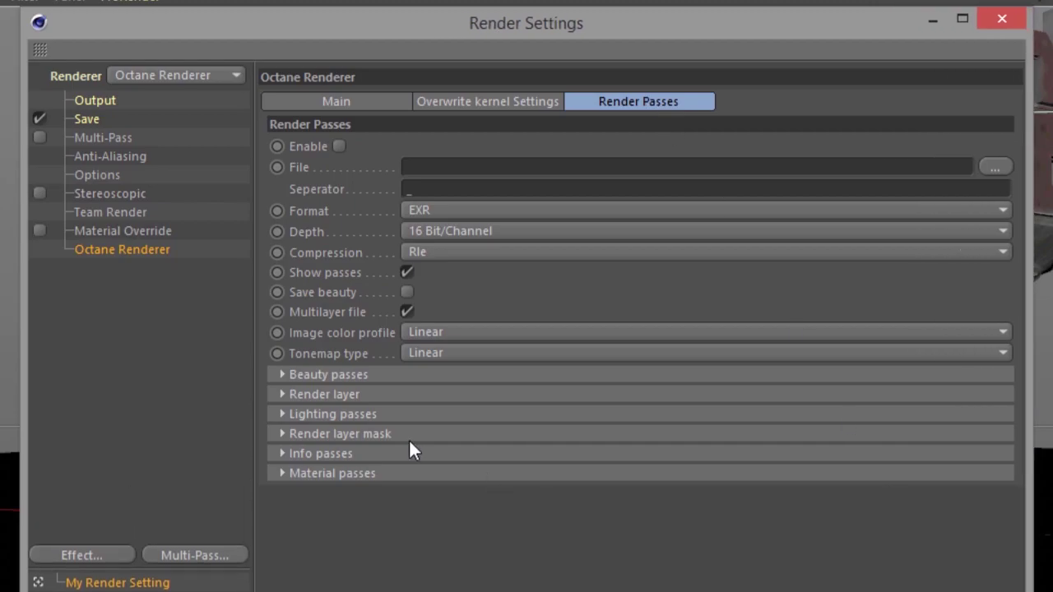
Turn on the Diffuse direct, Diffuse indirect, Reflection direct and Reflection indirect beauty passes.
click(283, 375)
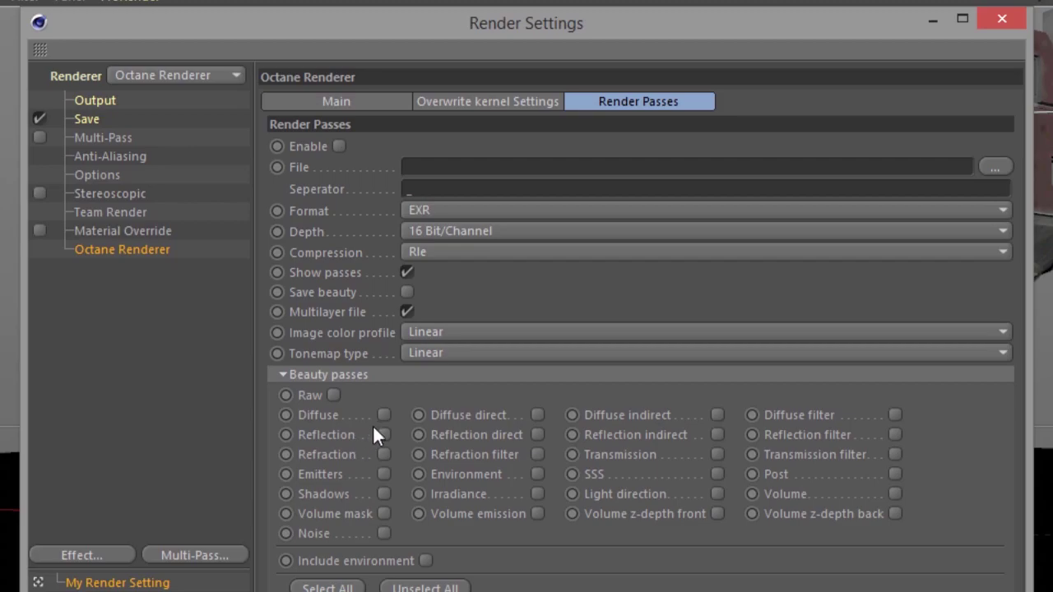
click(536, 414)
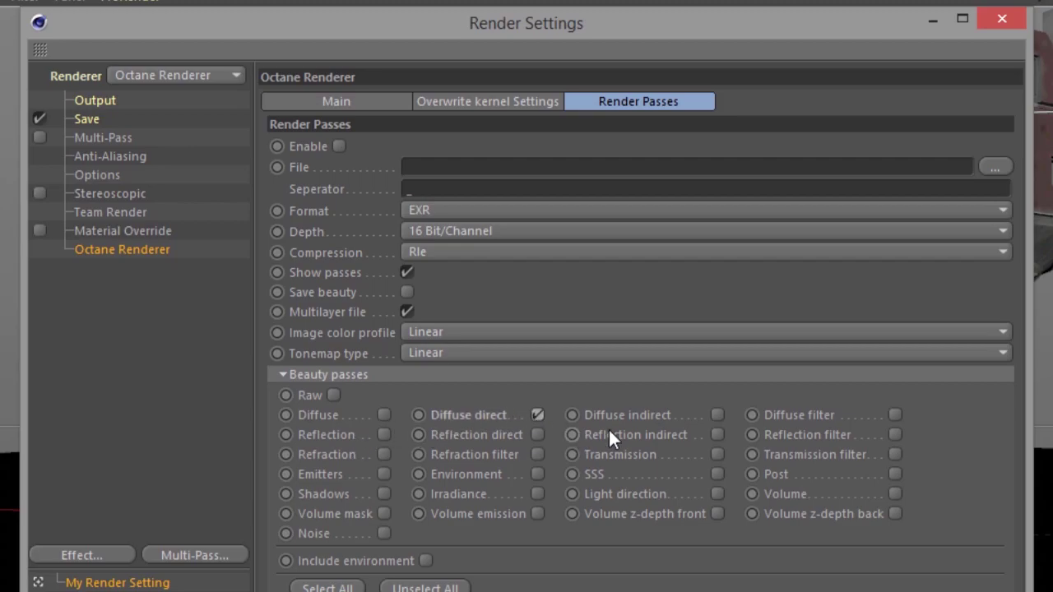
click(717, 415)
click(536, 435)
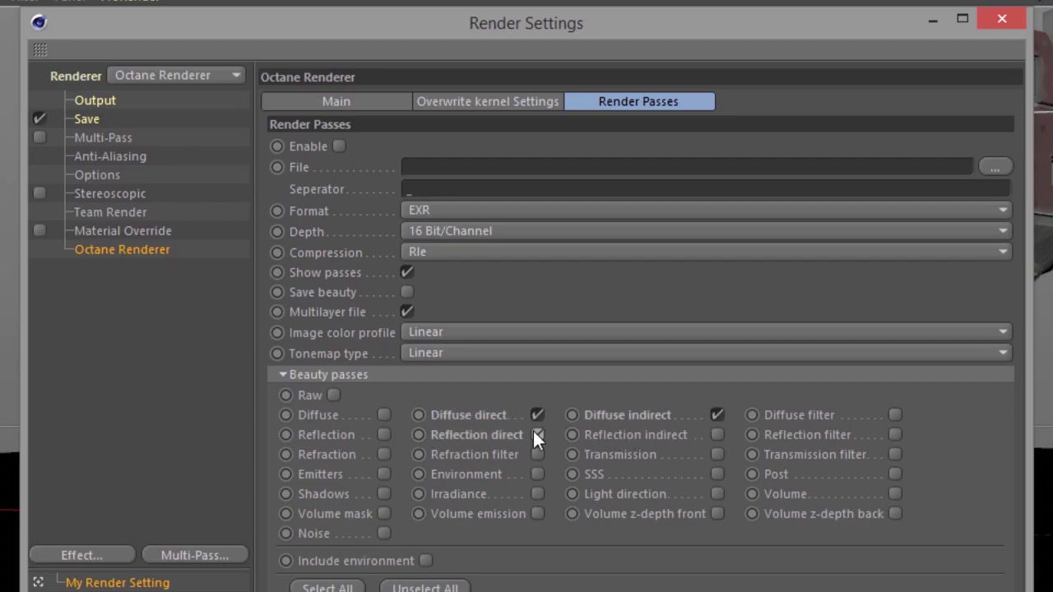
click(717, 435)
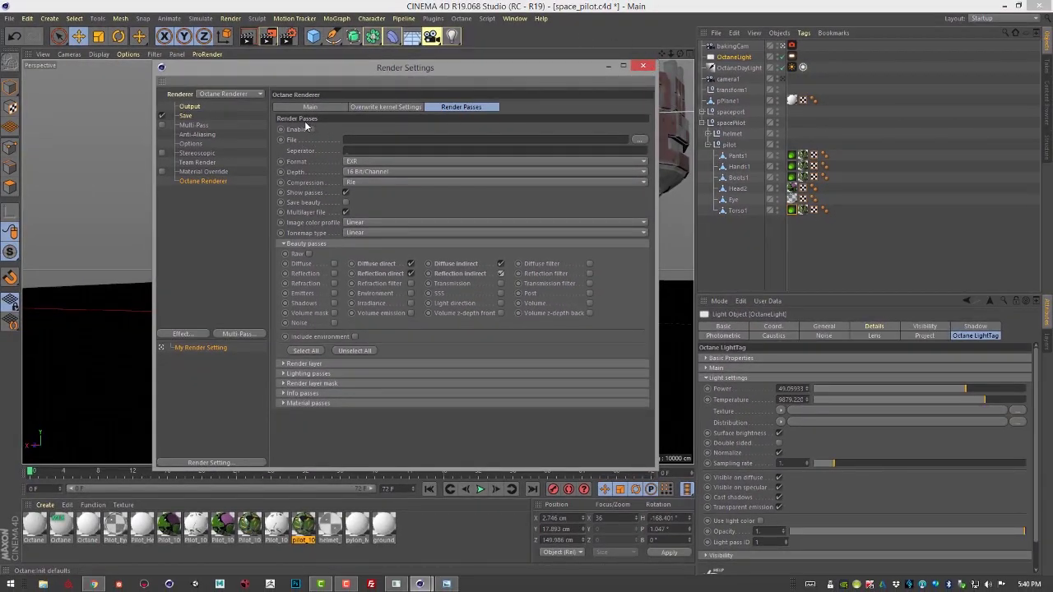
Close Render Settings and restart the Octane render in the Live Viewer.
click(642, 65)
click(461, 18)
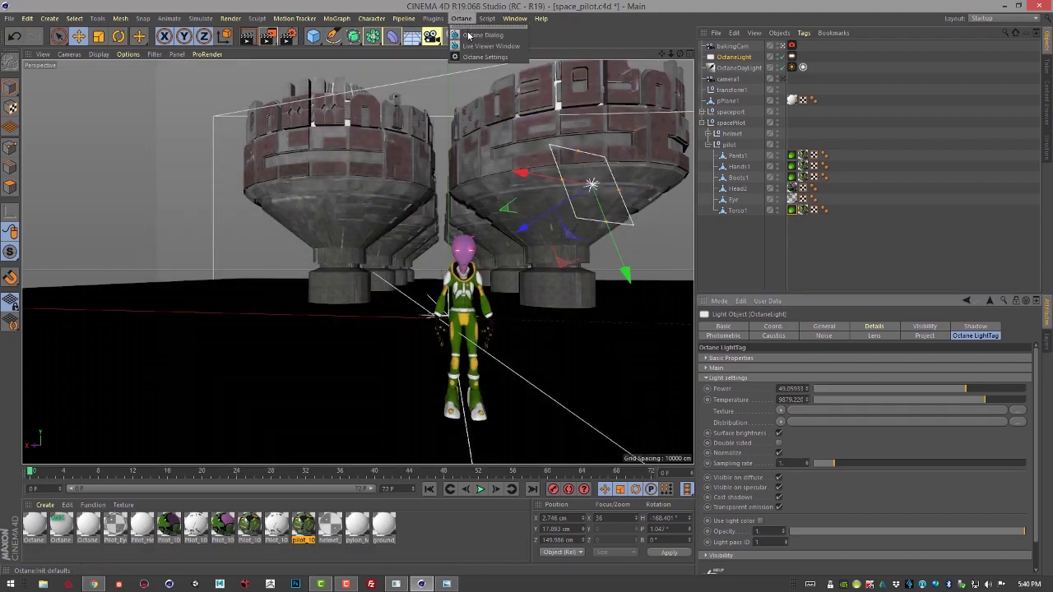
click(472, 46)
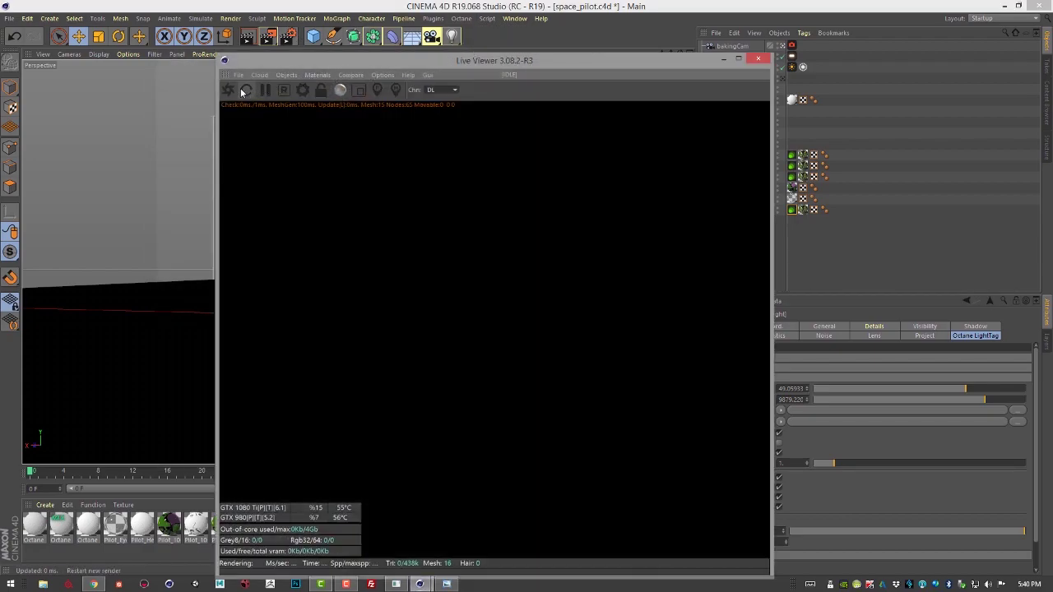
click(232, 90)
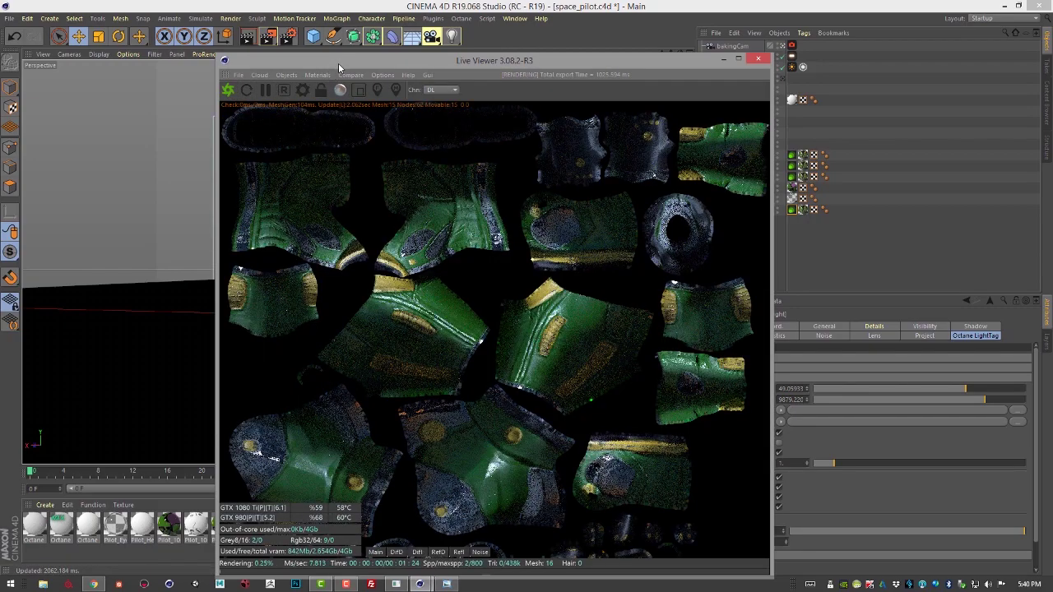
drag(338, 62, 263, 33)
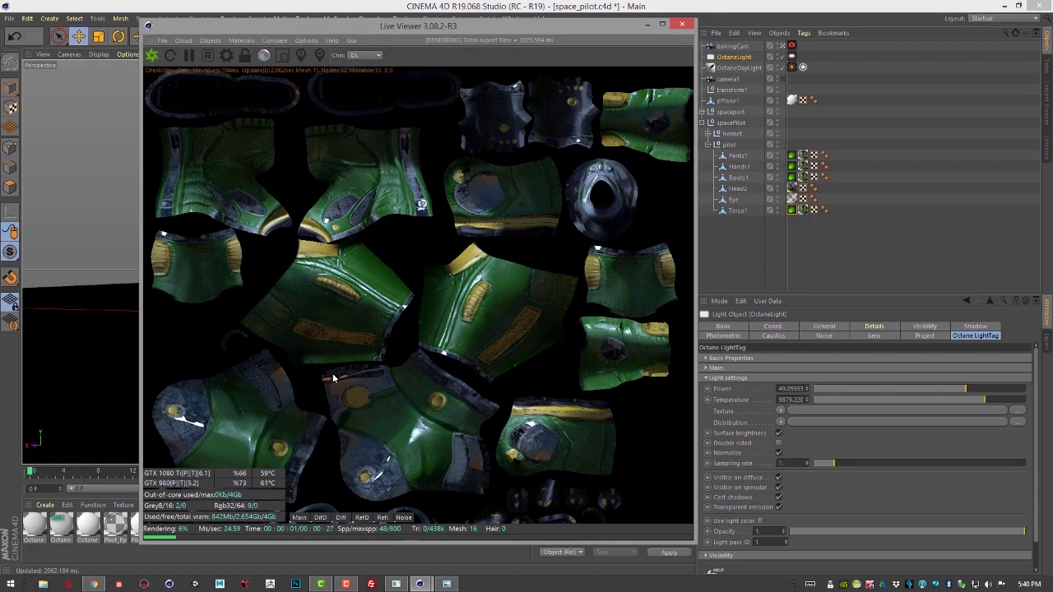
View the Diffuse direct, Diffuse indirect, Reflection direct, then Reflection indirect passes.
click(321, 518)
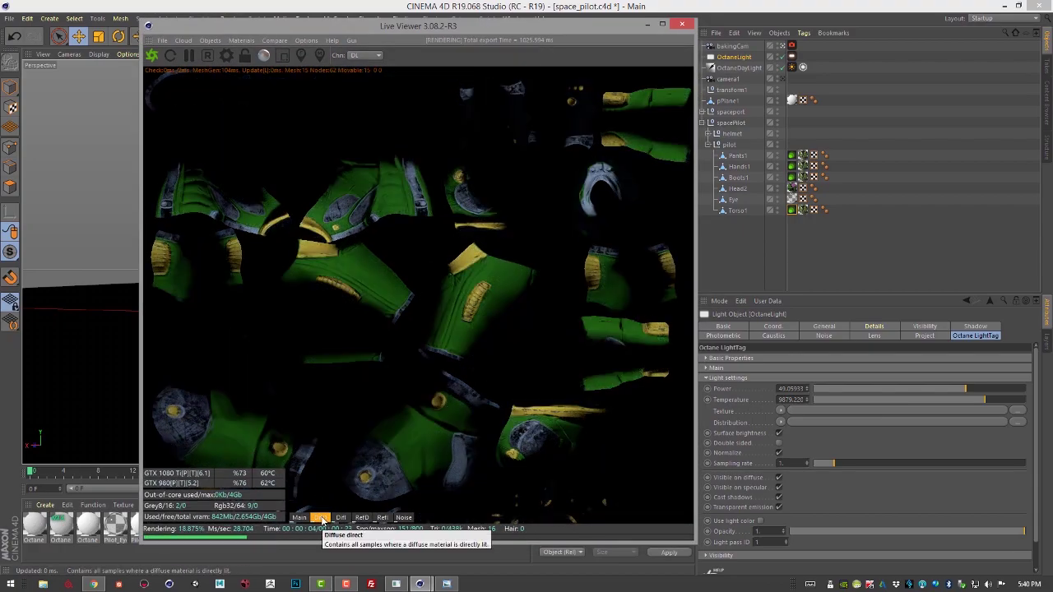
click(341, 518)
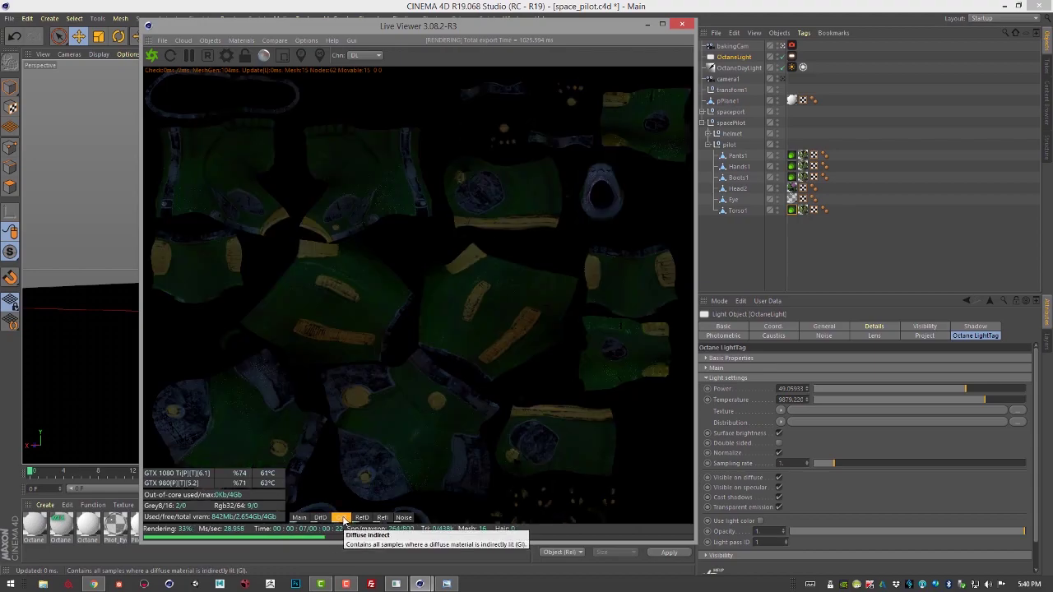
click(360, 518)
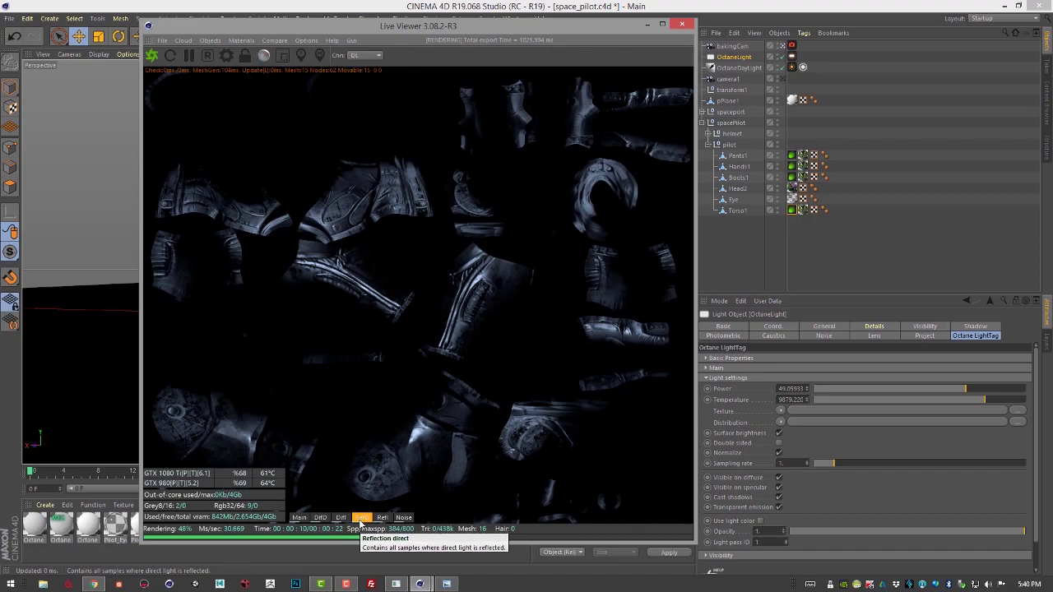
click(382, 518)
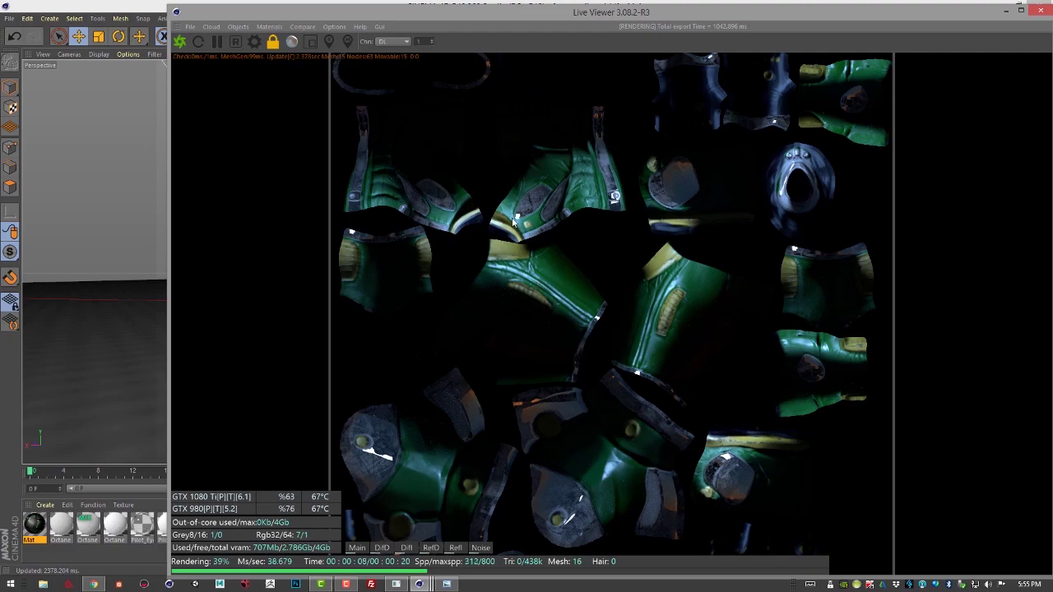
Save the render over spacePilot_LO_02_1001_BakedLight.png, confirming the replace, then minimize the Live Viewer.
scroll(351, 93, up, 2)
click(190, 26)
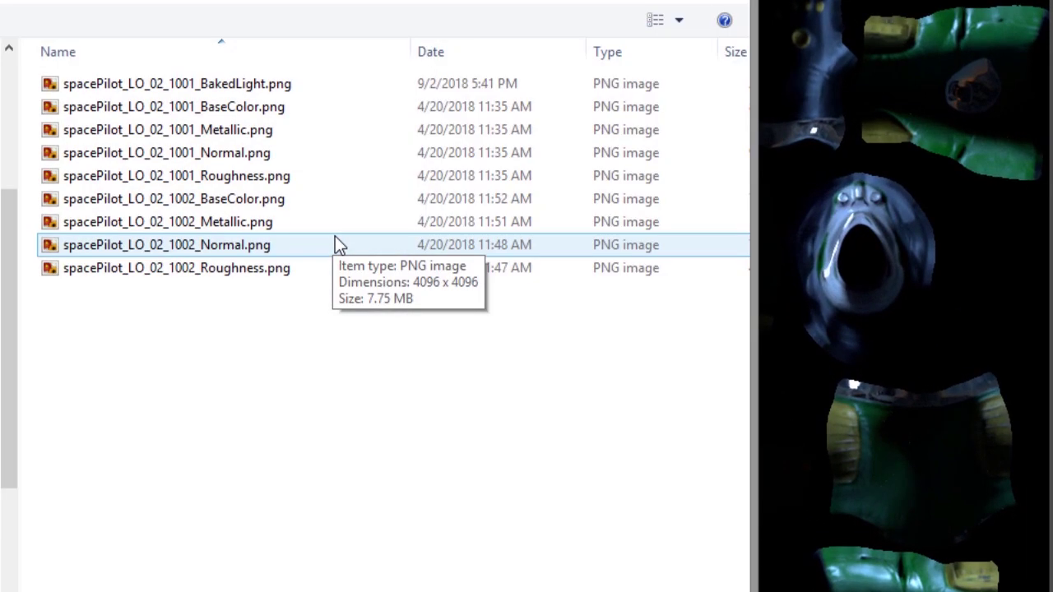
click(240, 88)
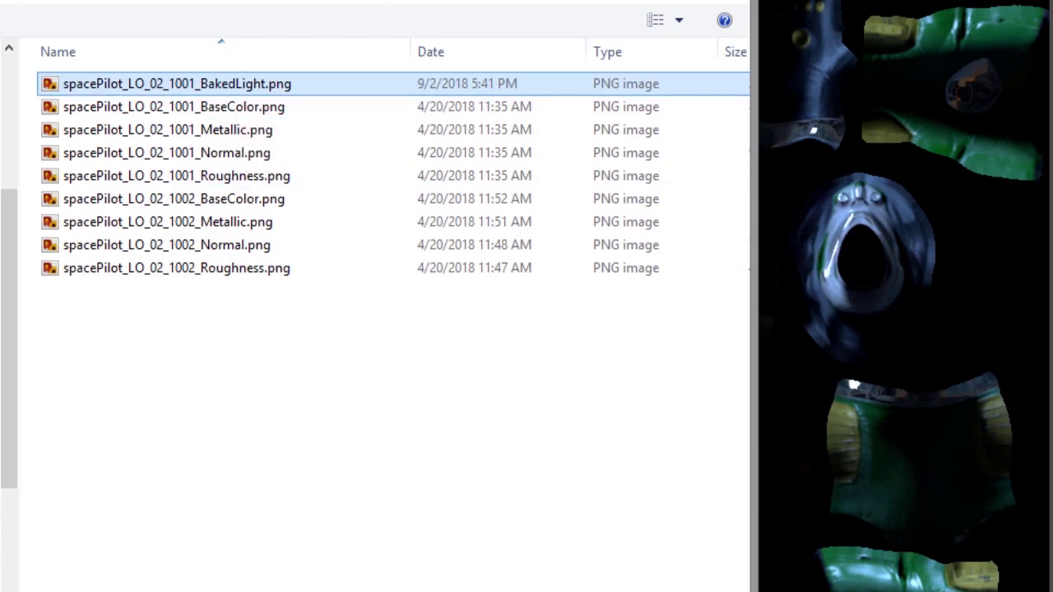
key(Return)
click(383, 477)
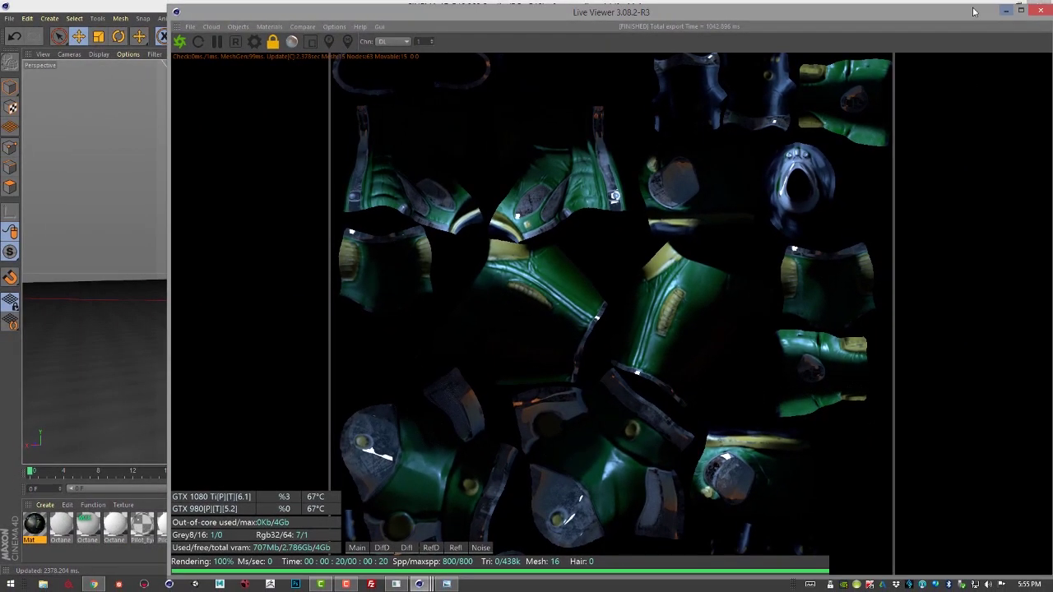
click(1006, 10)
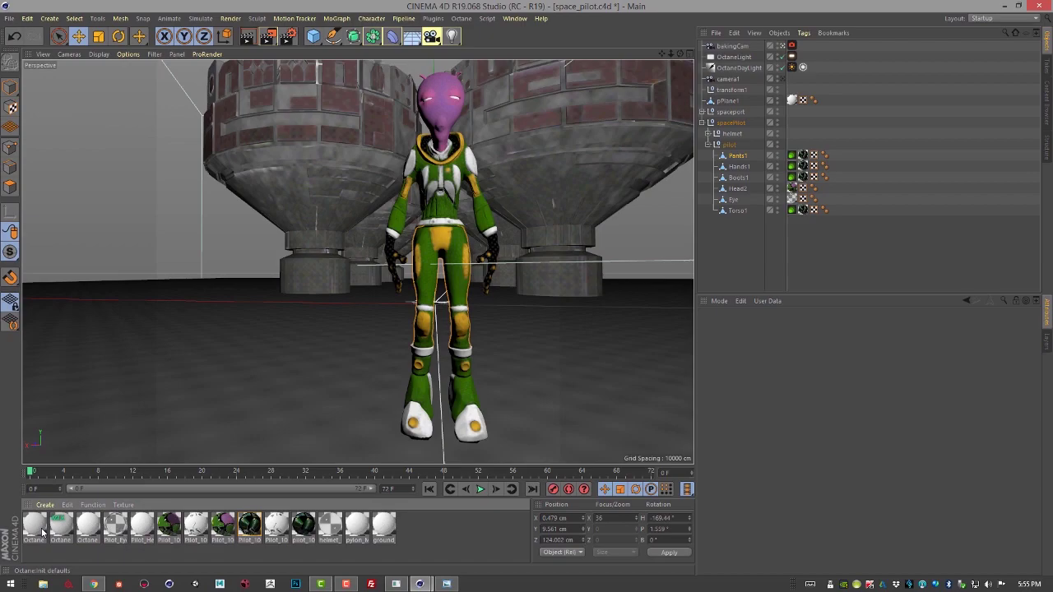
Create a new material Mat and apply it to Pants1.
click(46, 505)
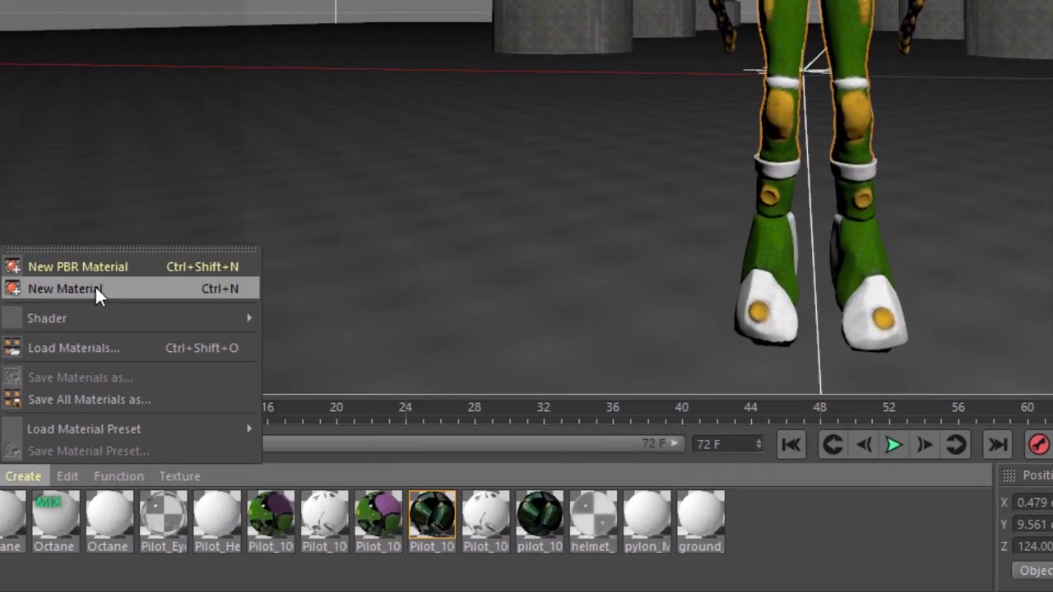
click(95, 289)
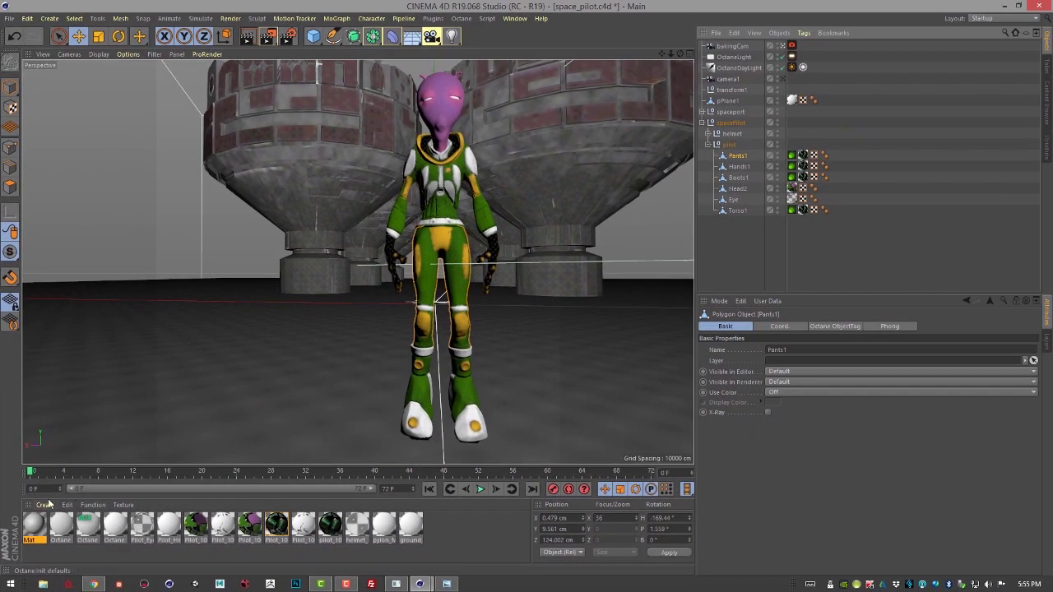
right_click(36, 530)
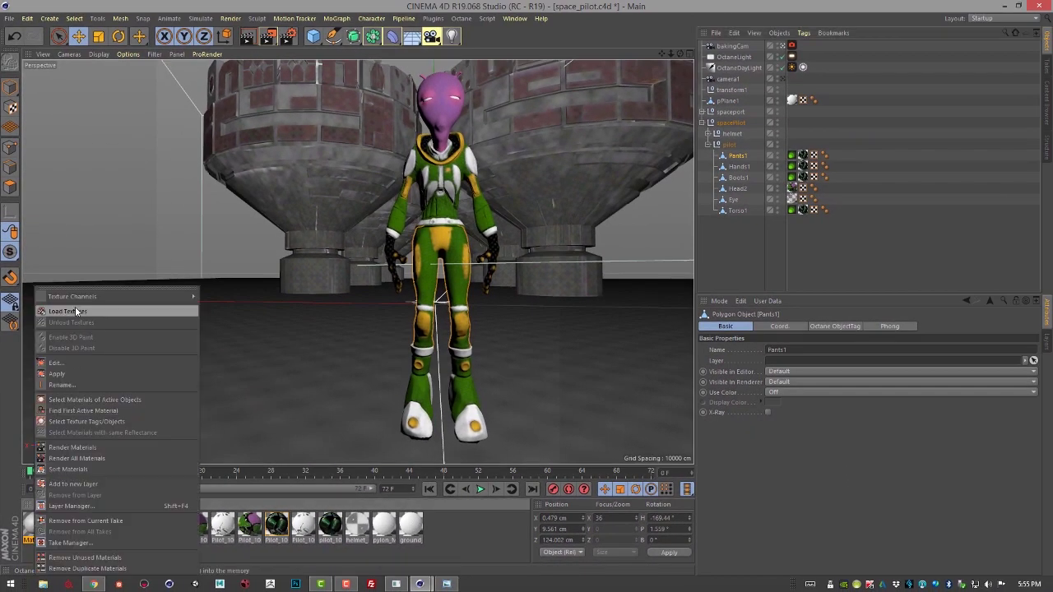
click(69, 373)
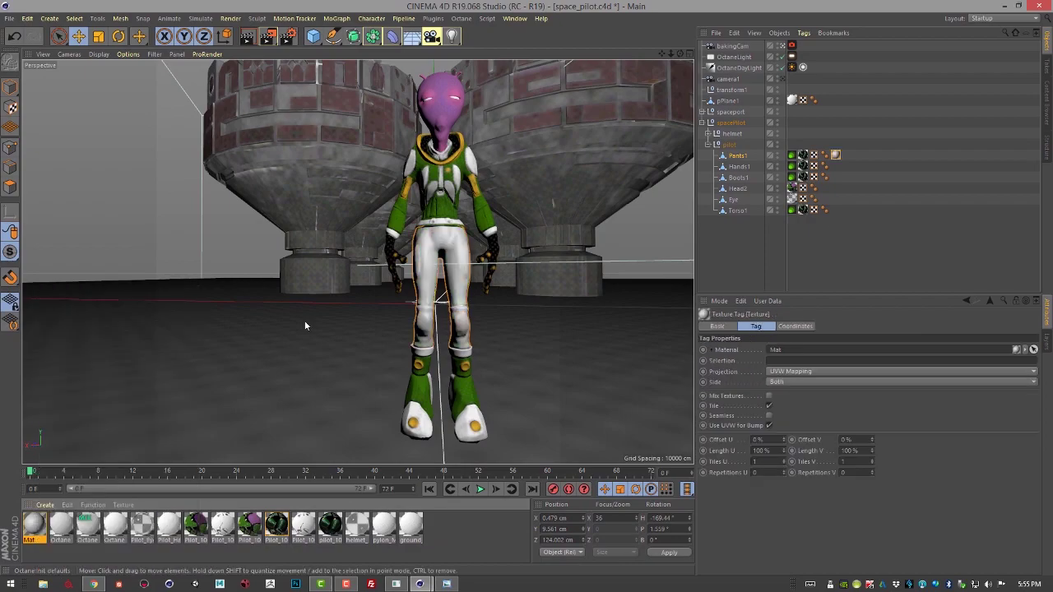
Apply Mat to Hands1, Boots1 and Torso1, then select Mat.
click(738, 167)
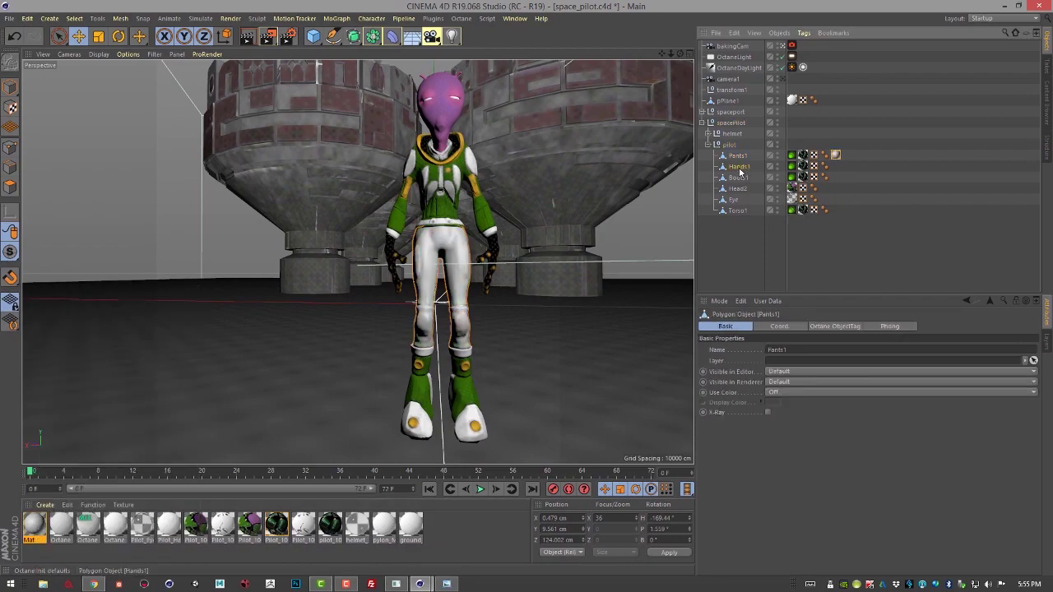
right_click(35, 530)
click(69, 374)
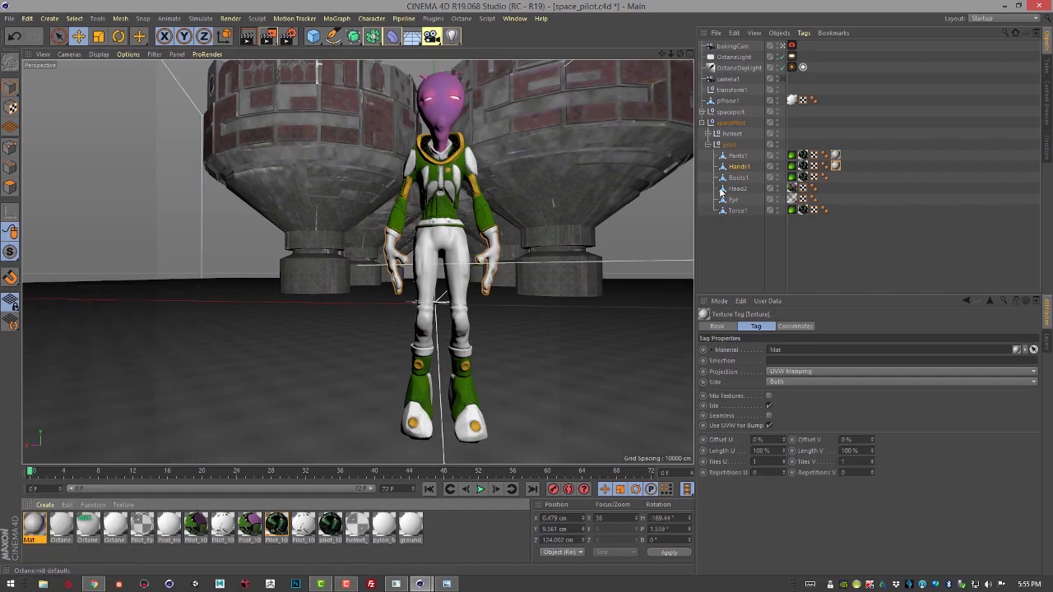
click(738, 178)
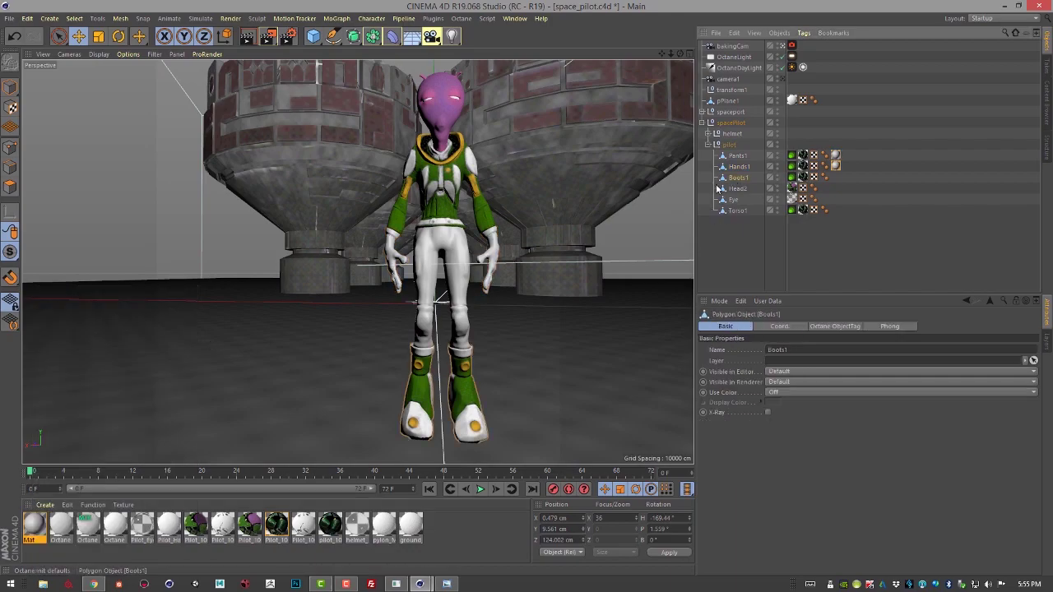
right_click(35, 530)
click(80, 374)
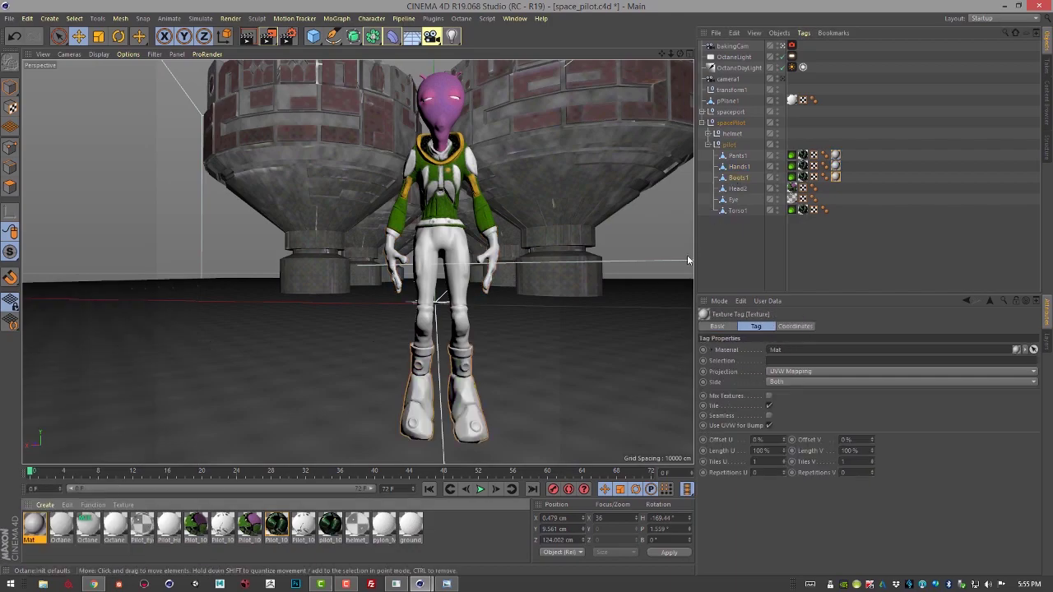
click(743, 211)
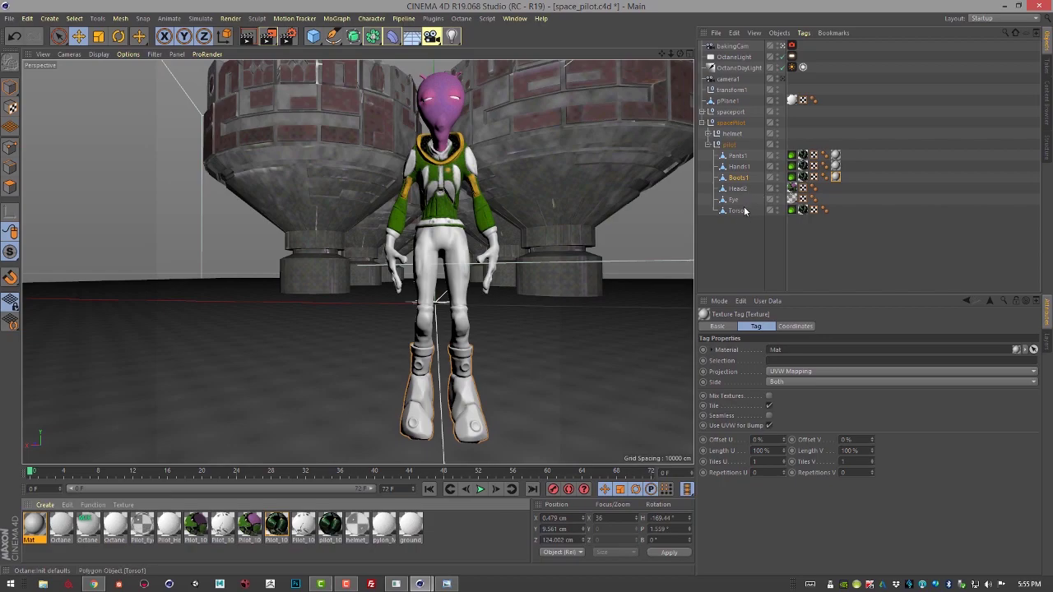
right_click(33, 529)
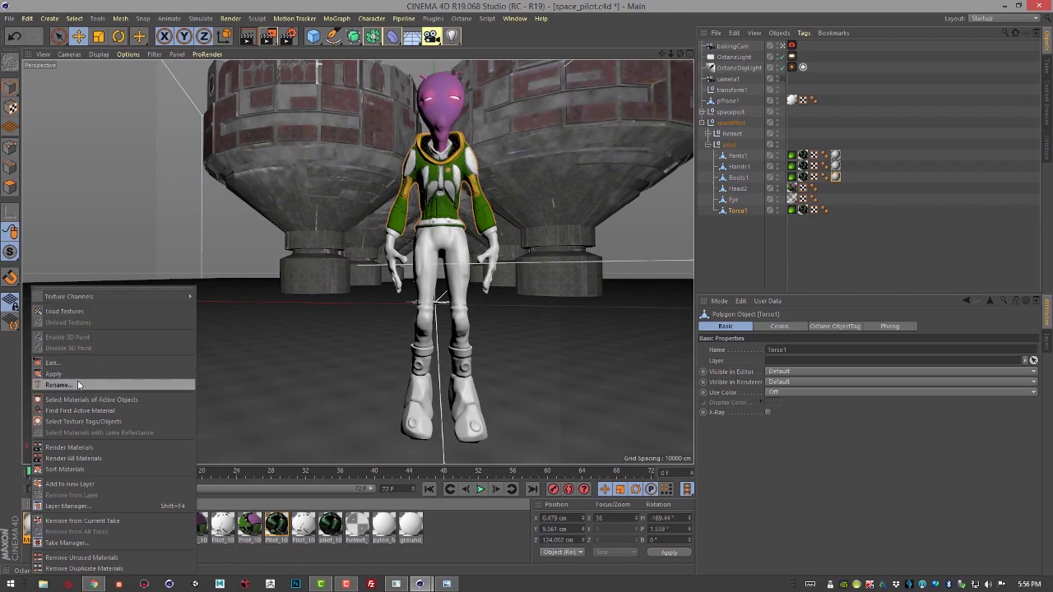
click(79, 375)
click(37, 531)
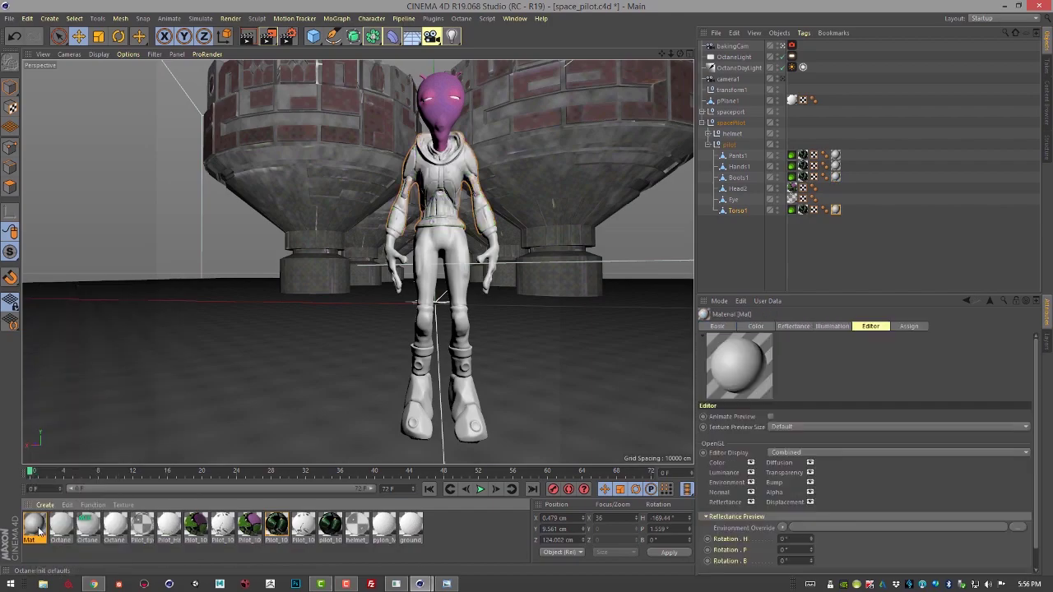
Load spacePilot_LO_02_1001_BakedLight.png as Mat's Color texture, copying it into the project.
double_click(36, 530)
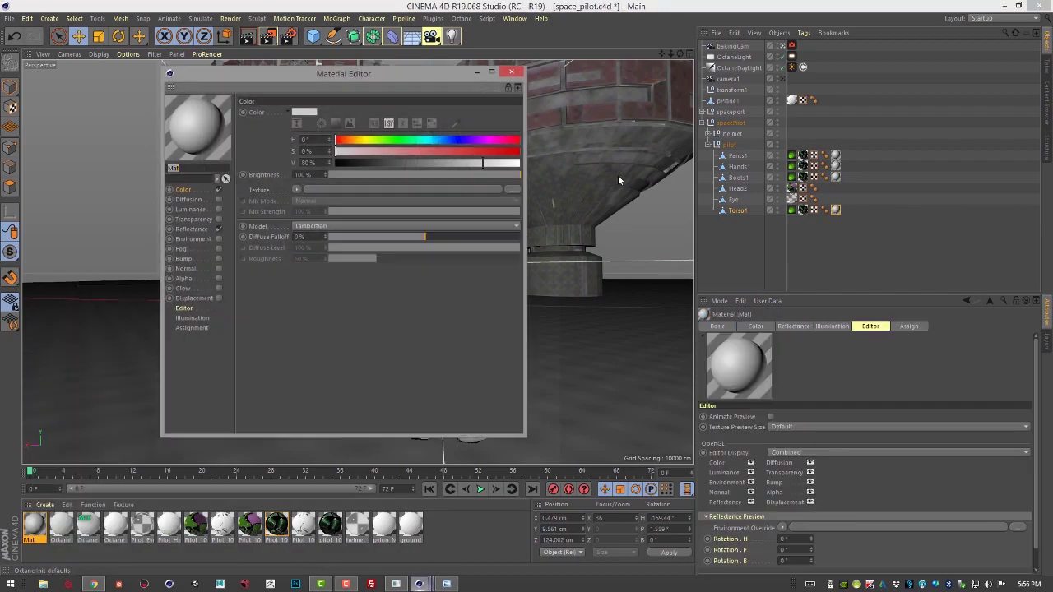
click(337, 190)
click(343, 160)
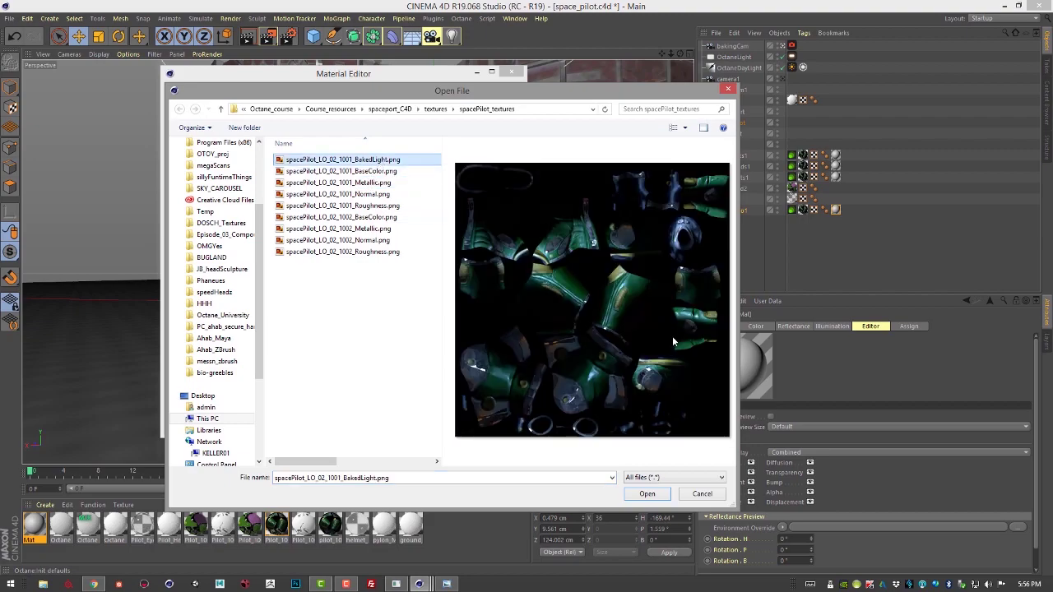
click(647, 494)
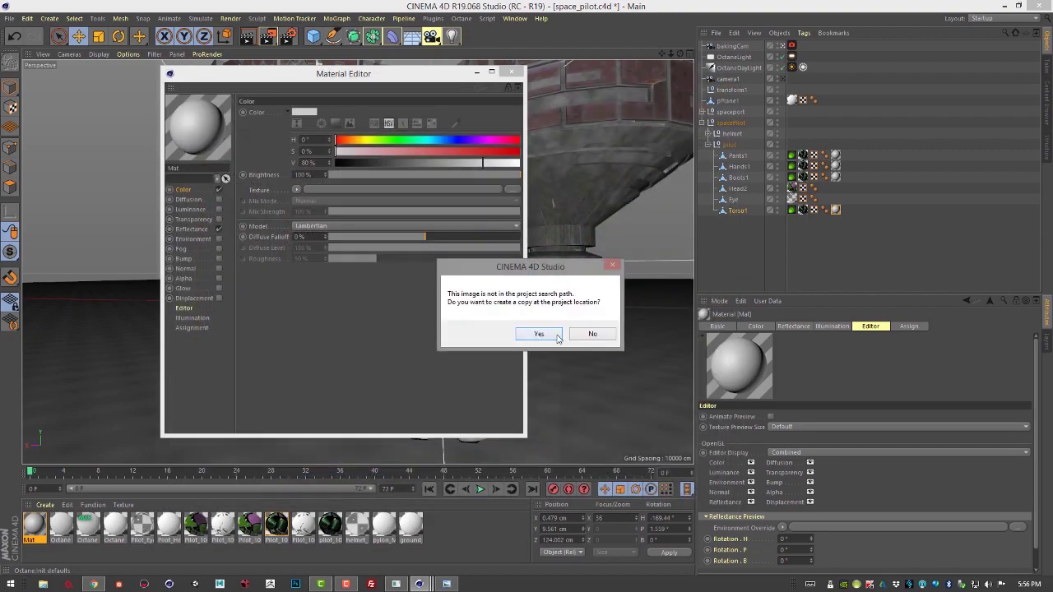
click(538, 334)
drag(396, 72, 833, 96)
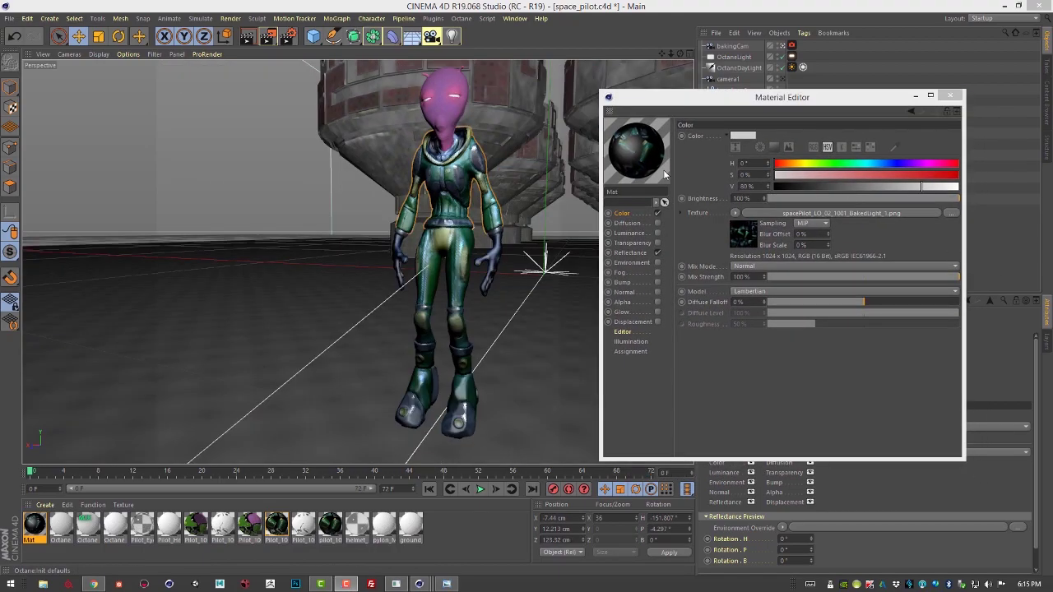
Set Mat's Editor Display to Color and Texture Preview Size to 1024x1024.
click(624, 332)
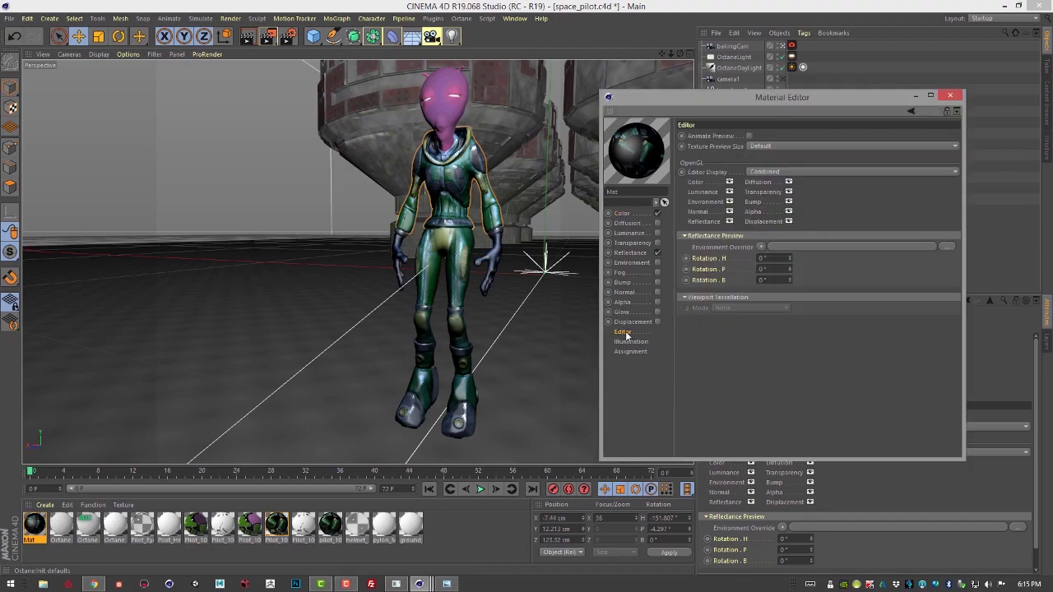
click(766, 171)
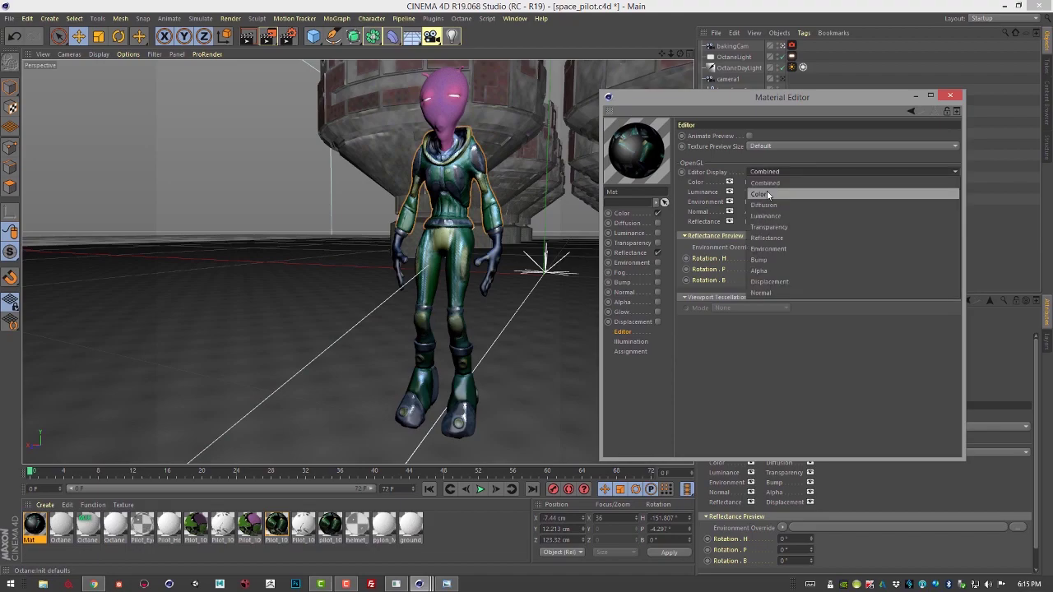
click(766, 189)
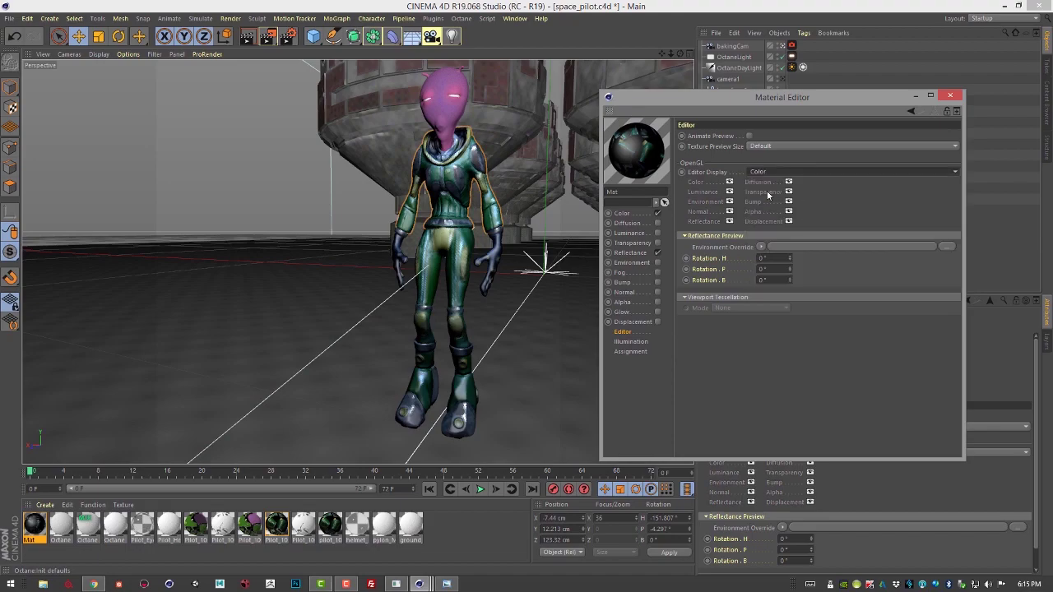
click(783, 146)
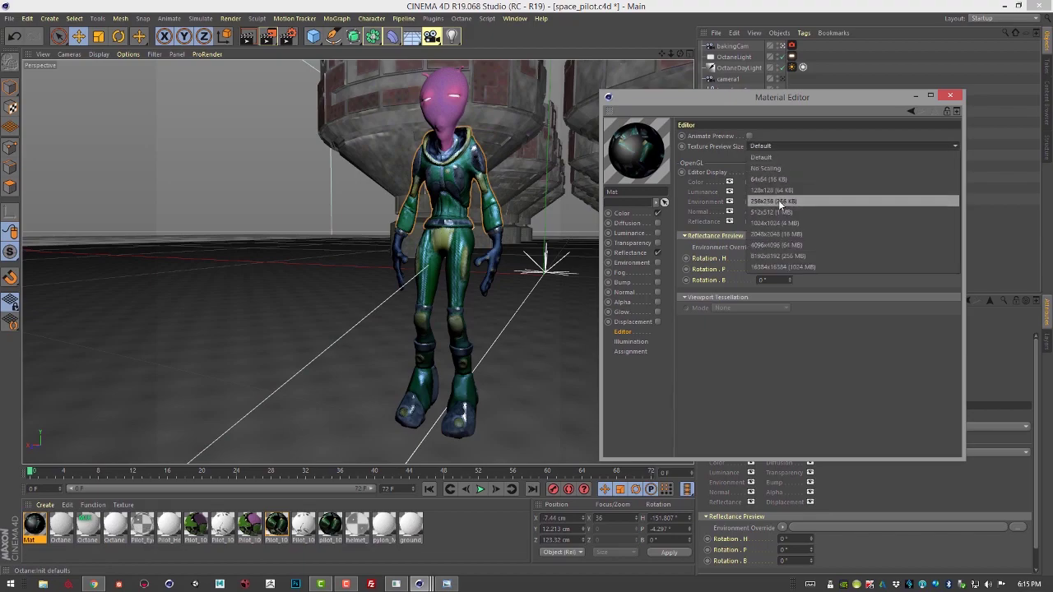
click(779, 220)
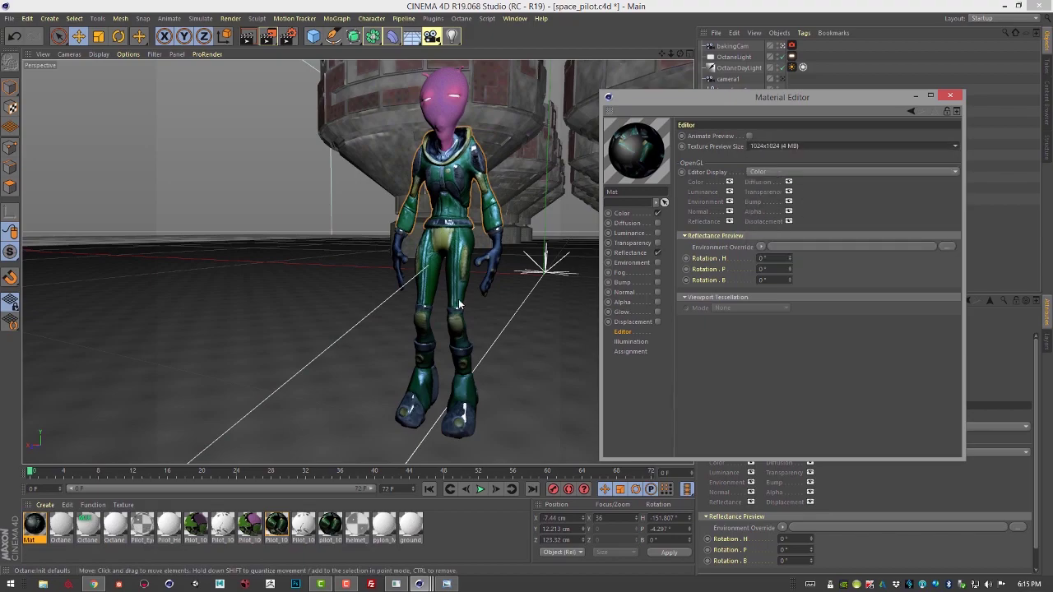
alt+drag(452, 273, 440, 241)
scroll(424, 234, down, 5)
scroll(440, 240, down, 3)
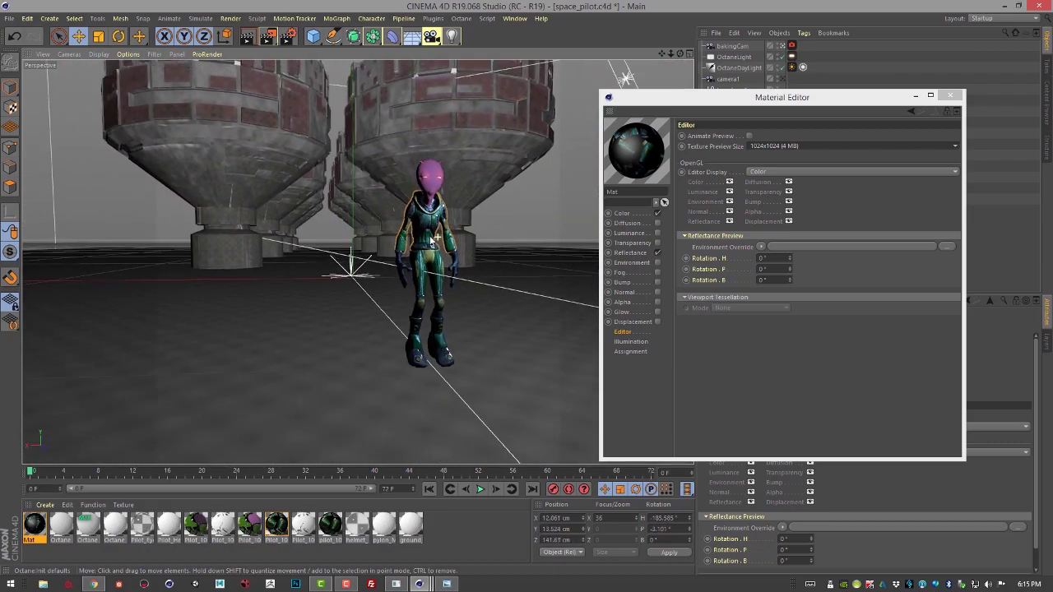
scroll(436, 240, up, 1)
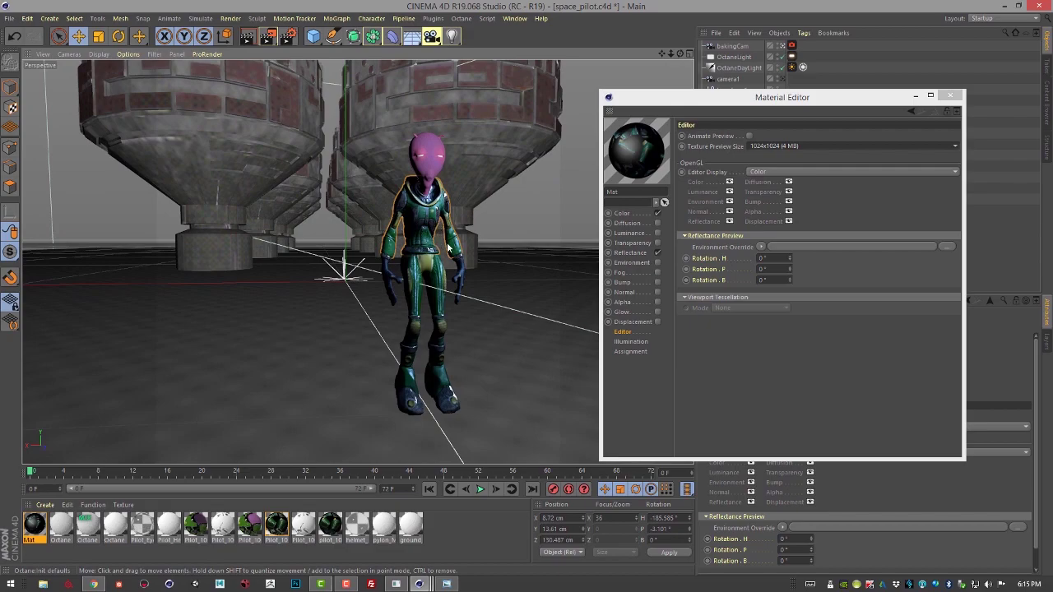
alt+drag(453, 247, 465, 223)
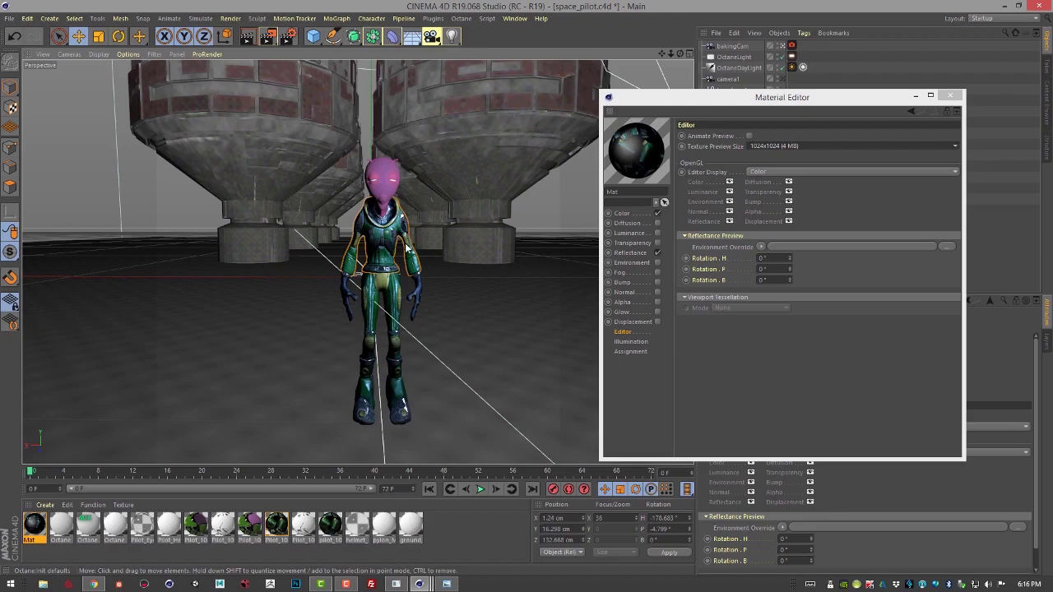
scroll(408, 248, up, 4)
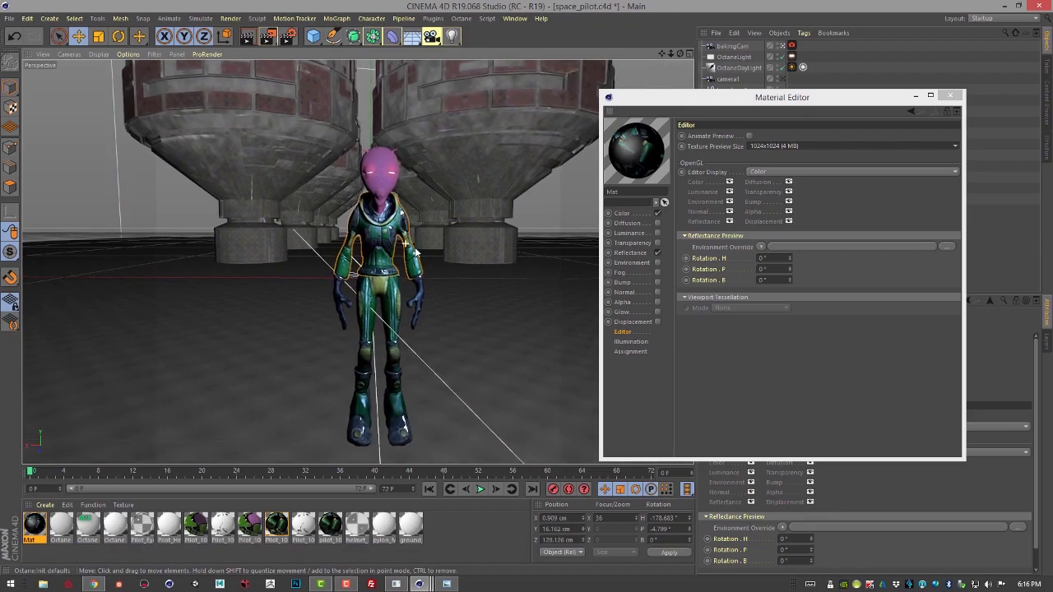